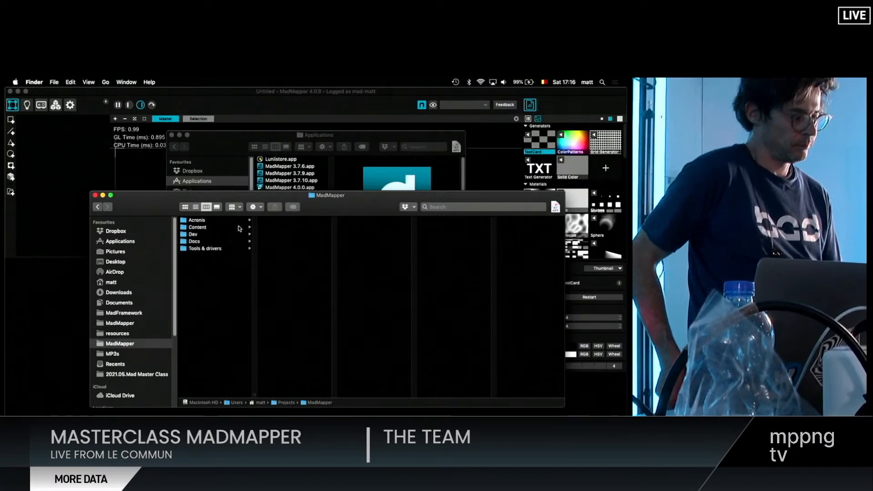
- Browse the Content folder's subfolders in Finder, including Cut, Laser, Strange names and SD, for a video clip
{"action": "left_click", "coordinate": [197, 227]}
{"action": "left_click", "coordinate": [273, 241]}
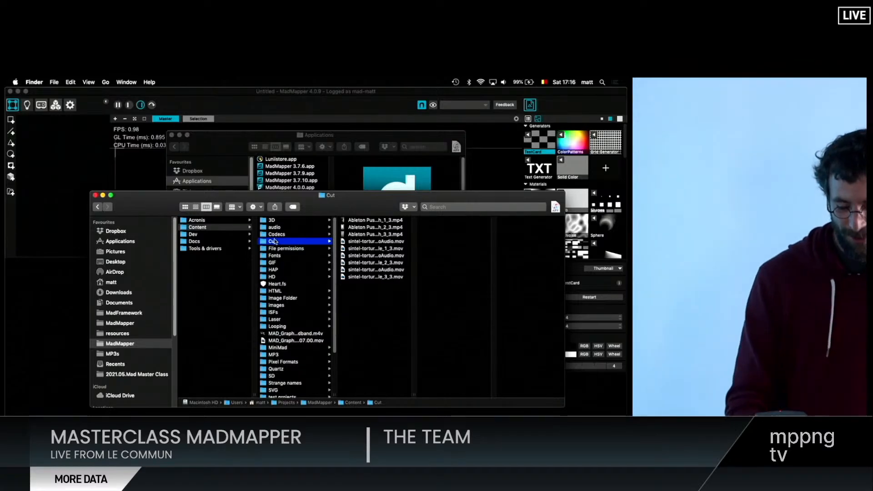
{"action": "left_click", "coordinate": [277, 277]}
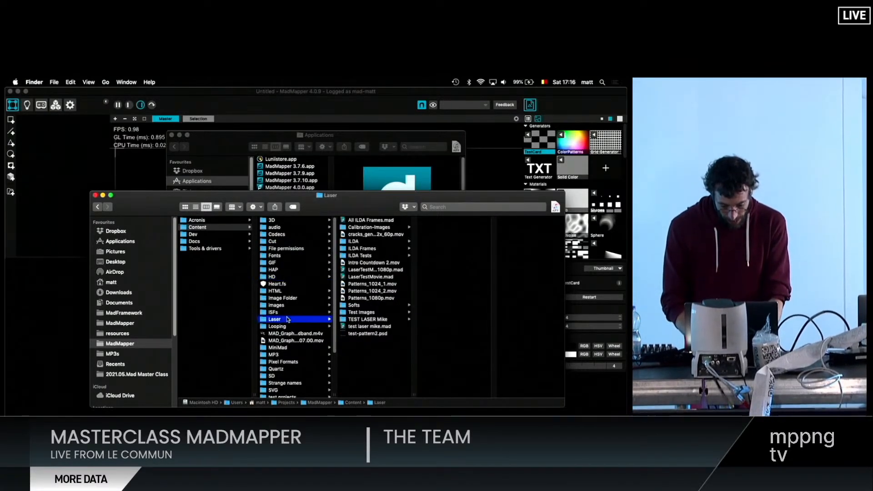
{"action": "left_click", "coordinate": [271, 375]}
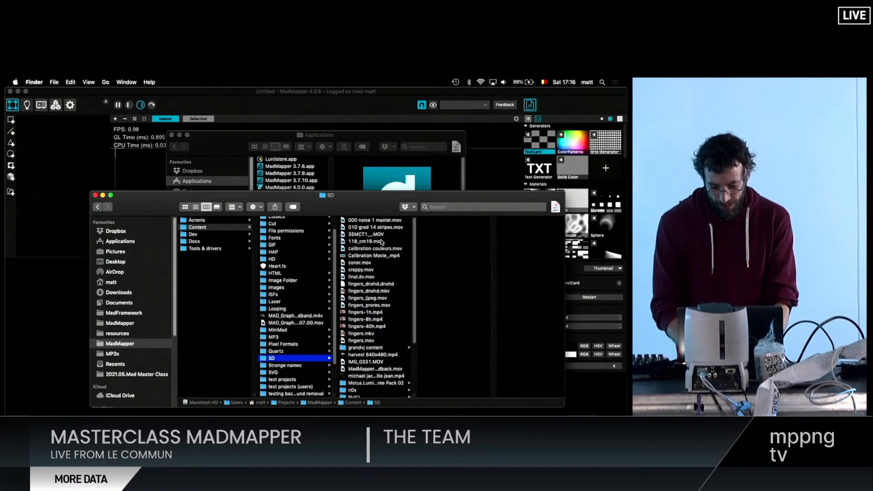
{"action": "scroll", "coordinate": [375, 302], "scroll_direction": "down", "scroll_amount": 1}
{"action": "scroll", "coordinate": [375, 302], "scroll_direction": "down", "scroll_amount": 6}
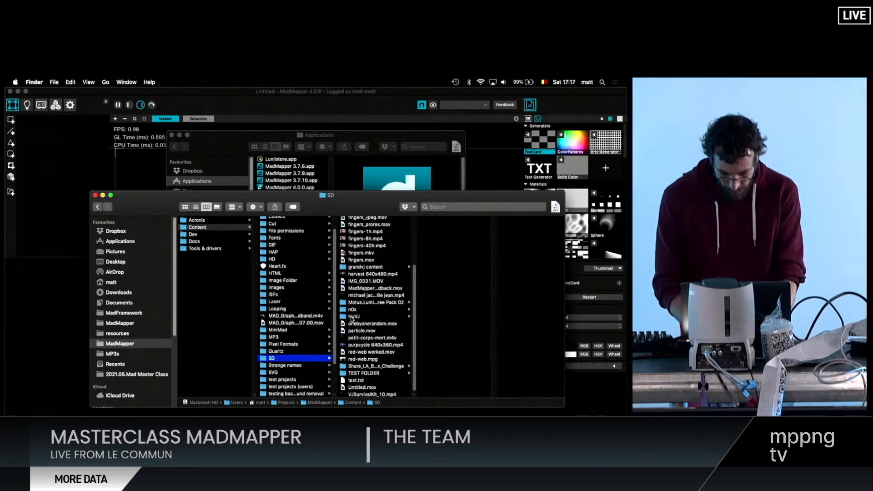
{"action": "left_click", "coordinate": [304, 366]}
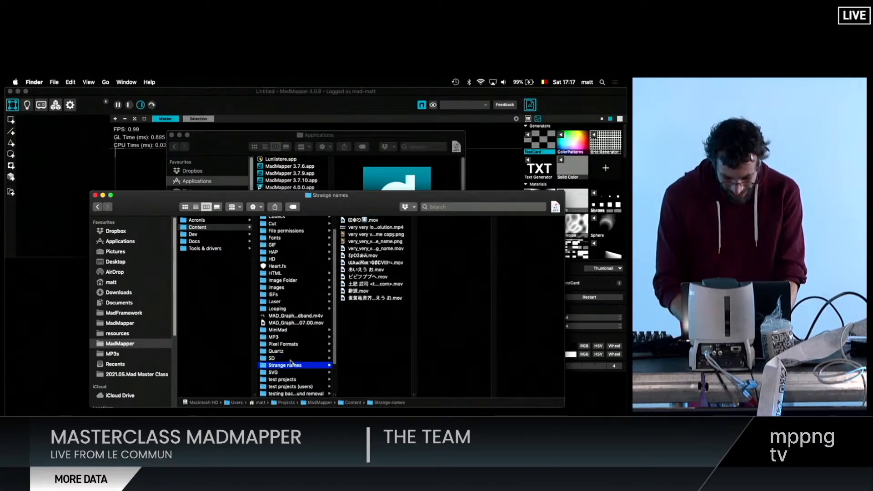
{"action": "left_click", "coordinate": [290, 359]}
{"action": "right_click", "coordinate": [356, 372]}
{"action": "key", "text": "Escape"}
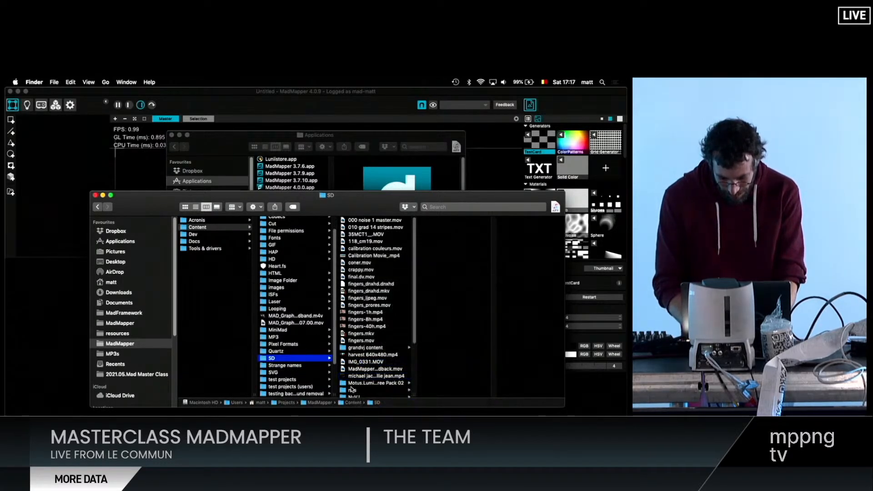
- Open the n0s folder inside SD and place circle7.mp4 on the MadMapper stage as a quad
{"action": "left_click", "coordinate": [351, 390]}
{"action": "left_click_drag", "start_coordinate": [441, 222], "coordinate": [314, 266]}
{"action": "scroll", "coordinate": [353, 237], "scroll_direction": "down", "scroll_amount": 3}
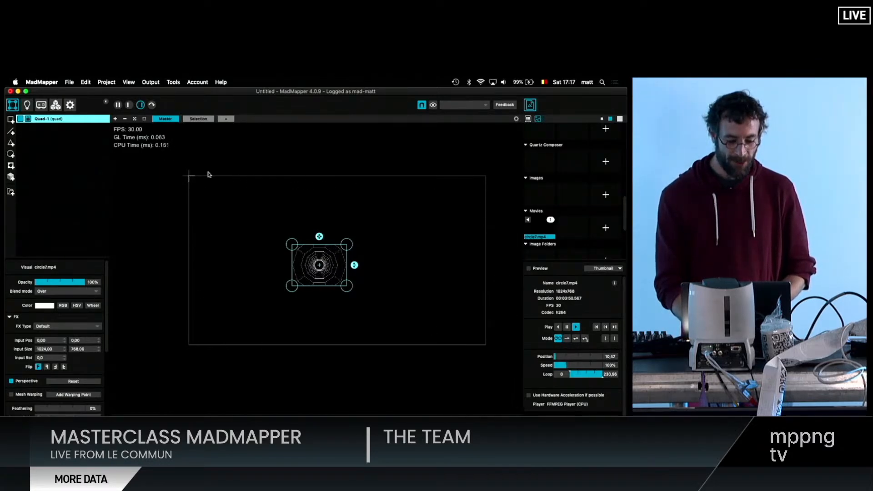
- Check the output settings and coverage of Projector-1, and return to the surfaces view
{"action": "left_click", "coordinate": [41, 105]}
{"action": "left_click", "coordinate": [44, 120]}
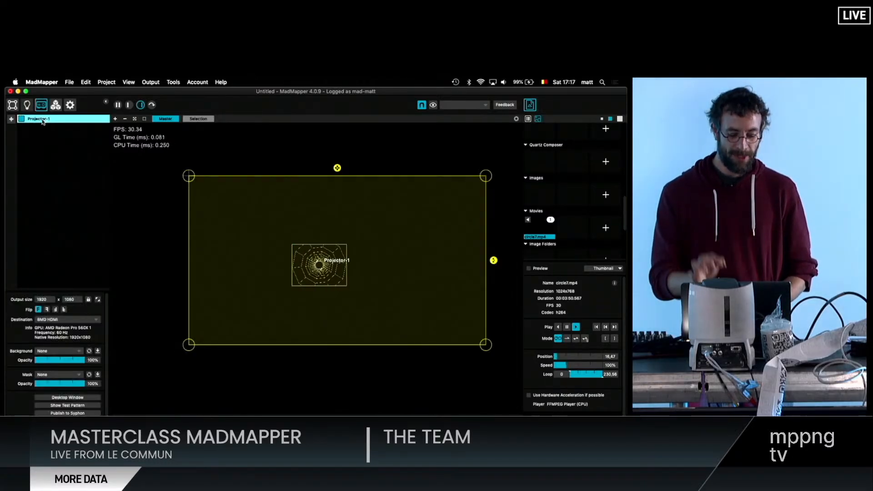
{"action": "left_click", "coordinate": [16, 106]}
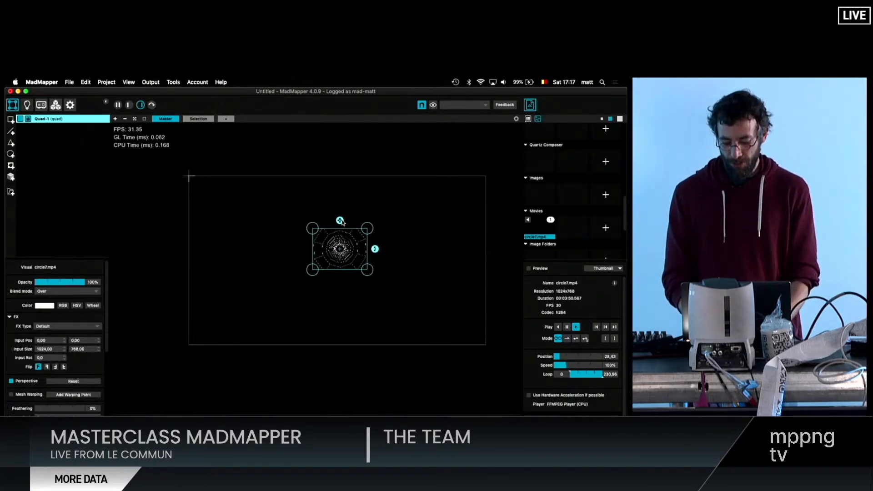
- Enlarge the circle7.mp4 quad and distort it by moving its upper-right corner and its inner mesh warping points
{"action": "left_click_drag", "start_coordinate": [342, 178], "coordinate": [345, 179]}
{"action": "left_click_drag", "start_coordinate": [425, 185], "coordinate": [415, 211]}
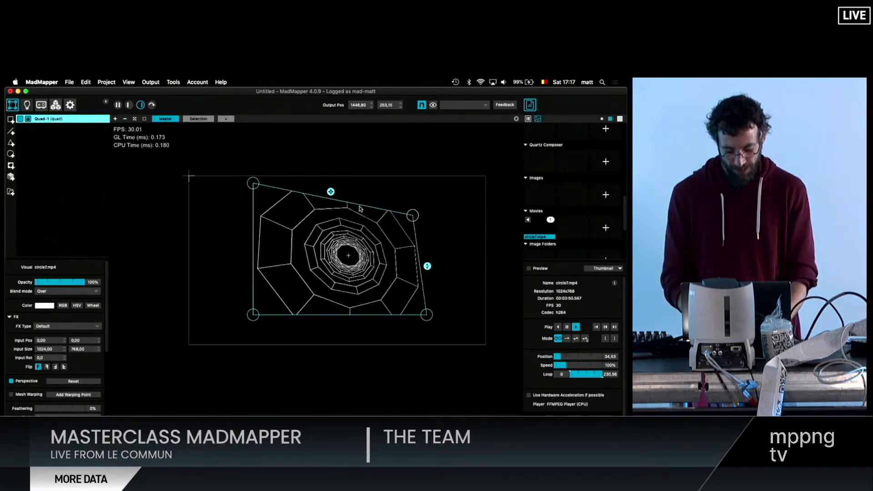
{"action": "left_click", "coordinate": [359, 207], "text": "alt"}
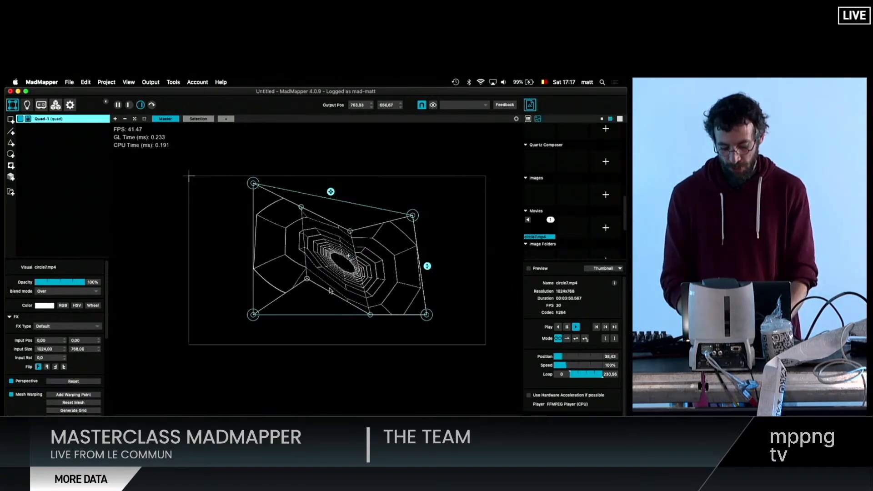
{"action": "left_click_drag", "start_coordinate": [370, 314], "coordinate": [370, 306]}
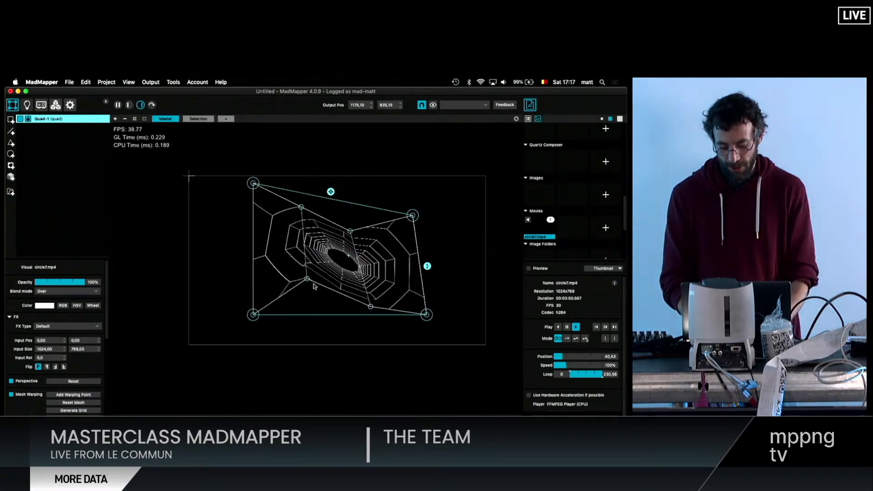
{"action": "left_click_drag", "start_coordinate": [307, 280], "coordinate": [307, 306]}
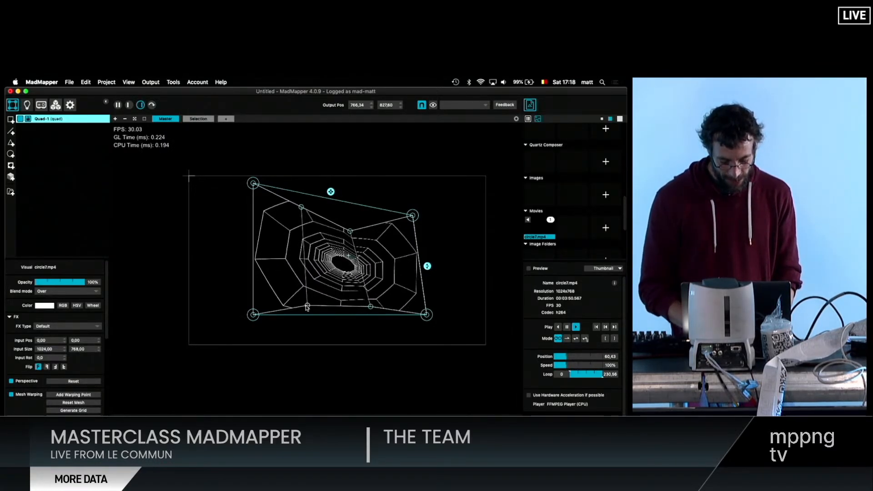
- Start a new empty project in place of the warped quad project
{"action": "key", "text": "super+n"}
{"action": "key", "text": "Return"}
- Switch to Finder and open the 1 manequin folder inside 2021.05.Mad Master Class
{"action": "key", "text": "super+Tab"}
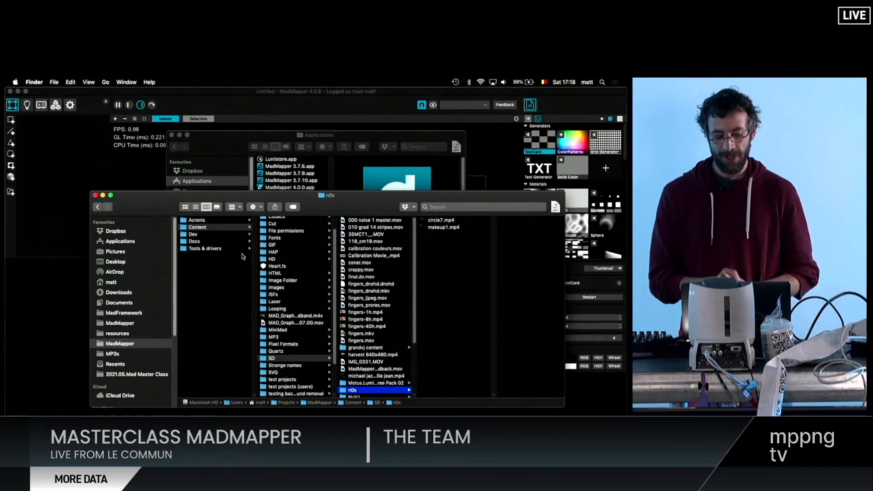
{"action": "left_click", "coordinate": [249, 143]}
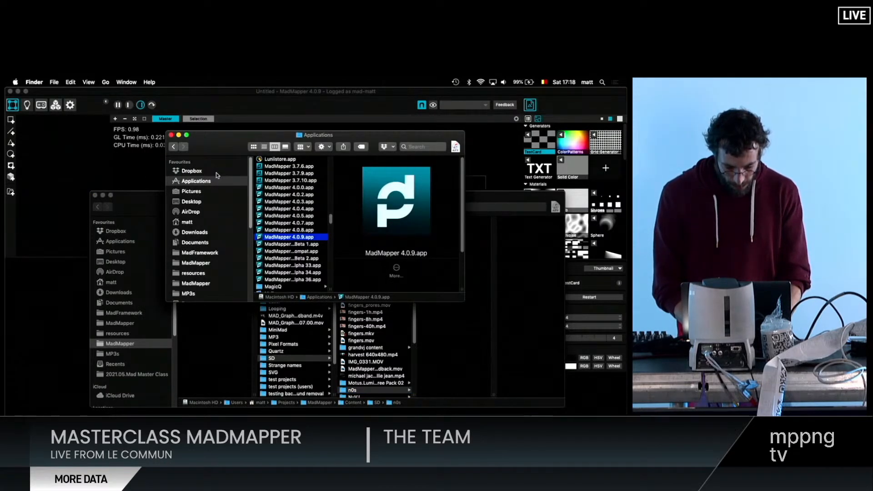
{"action": "scroll", "coordinate": [204, 293], "scroll_direction": "down", "scroll_amount": 4}
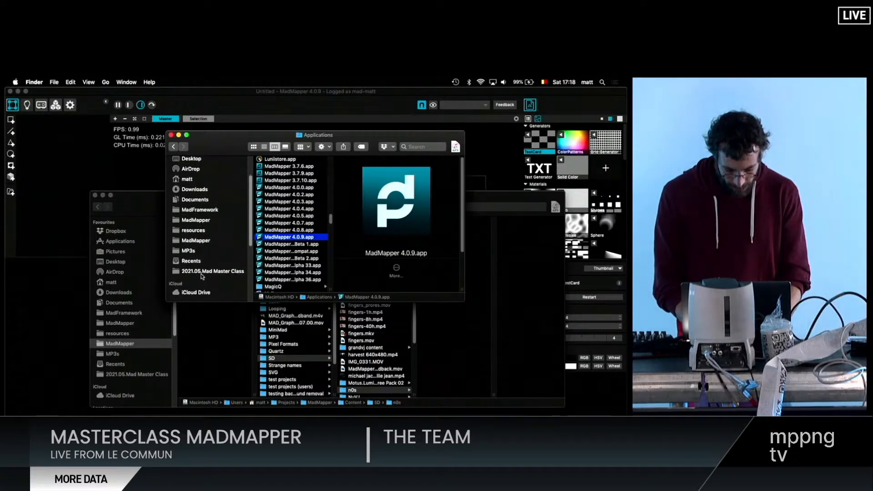
{"action": "left_click", "coordinate": [202, 272]}
{"action": "double_click", "coordinate": [282, 184]}
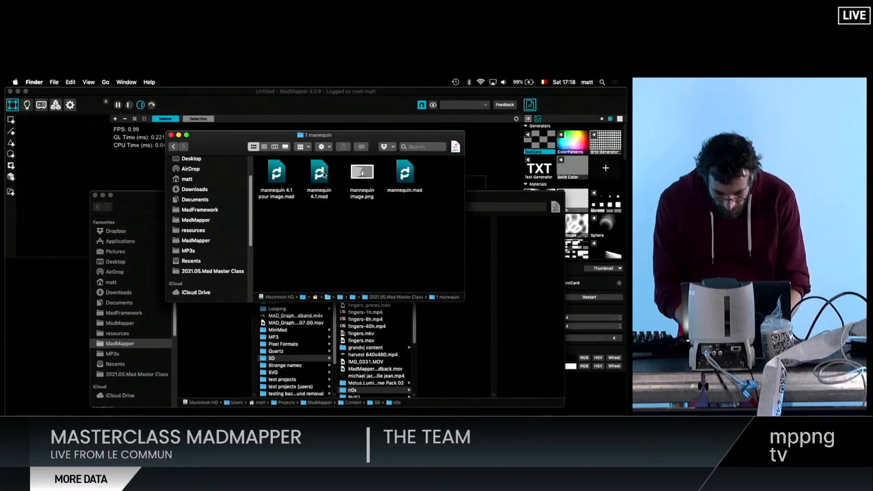
- Return to MadMapper and open the recent project mannequin 4.1
{"action": "left_click", "coordinate": [116, 169]}
{"action": "left_click", "coordinate": [69, 81]}
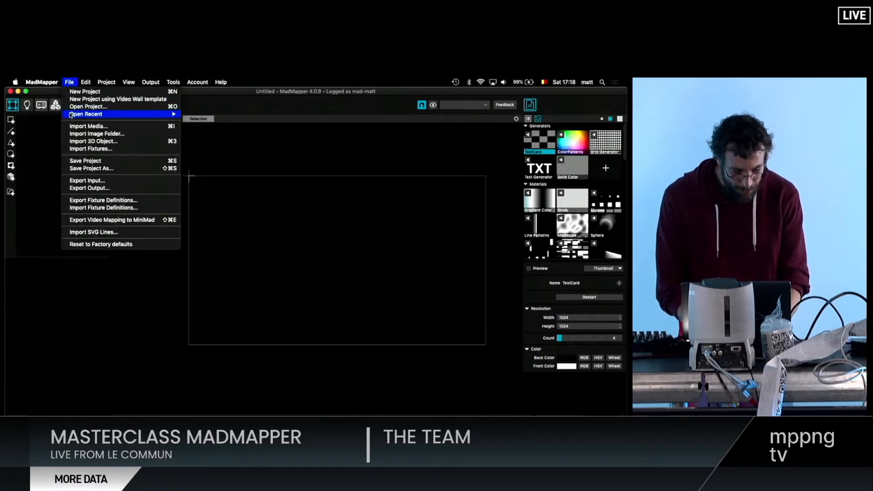
{"action": "mouse_move", "coordinate": [136, 114]}
{"action": "left_click", "coordinate": [214, 129]}
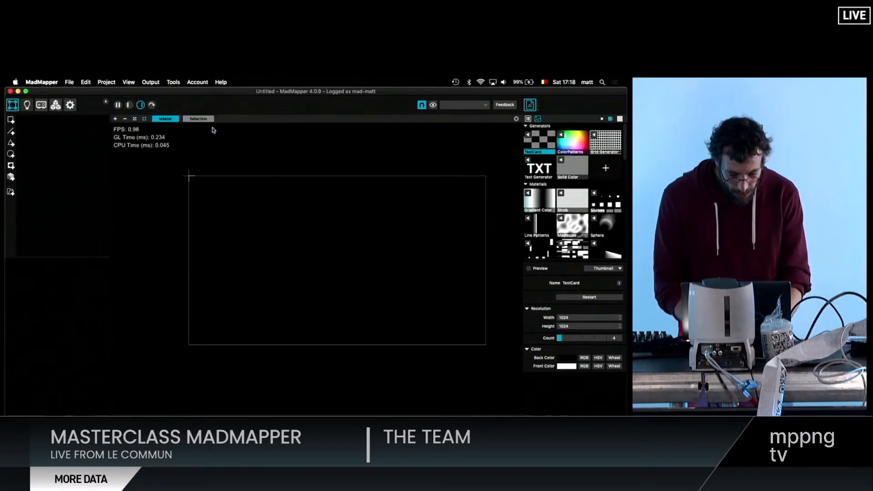
- Hide all surfaces from HEAD through FLOOR and select the BACK surface showing the mannequin image
{"action": "scroll", "coordinate": [259, 208], "scroll_direction": "down", "scroll_amount": 3}
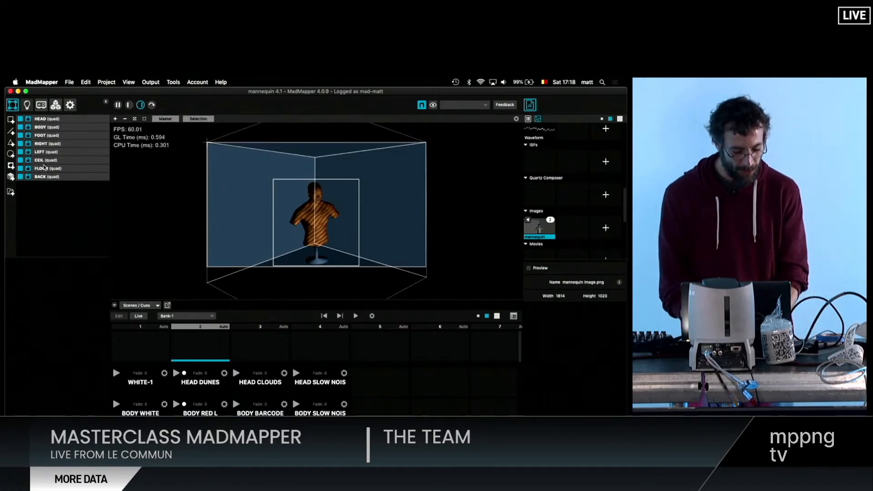
{"action": "left_click", "coordinate": [47, 169]}
{"action": "left_click", "coordinate": [57, 120], "text": "shift"}
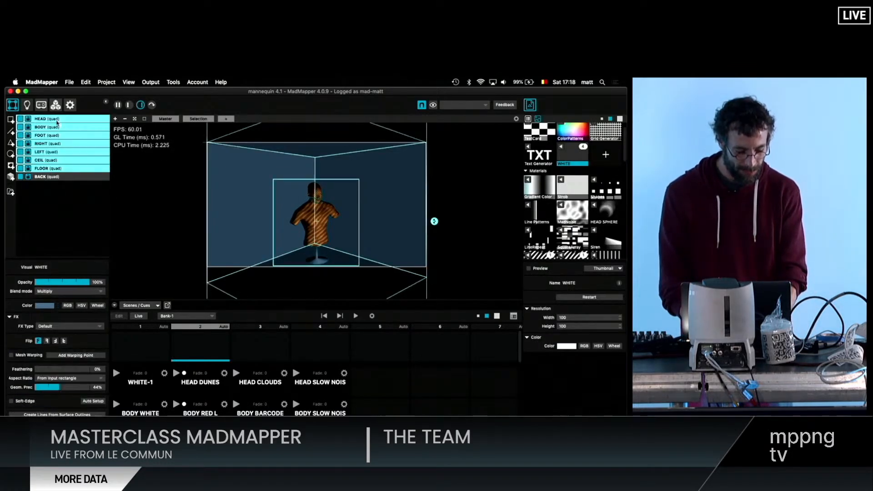
{"action": "left_click", "coordinate": [20, 169]}
{"action": "left_click", "coordinate": [304, 207]}
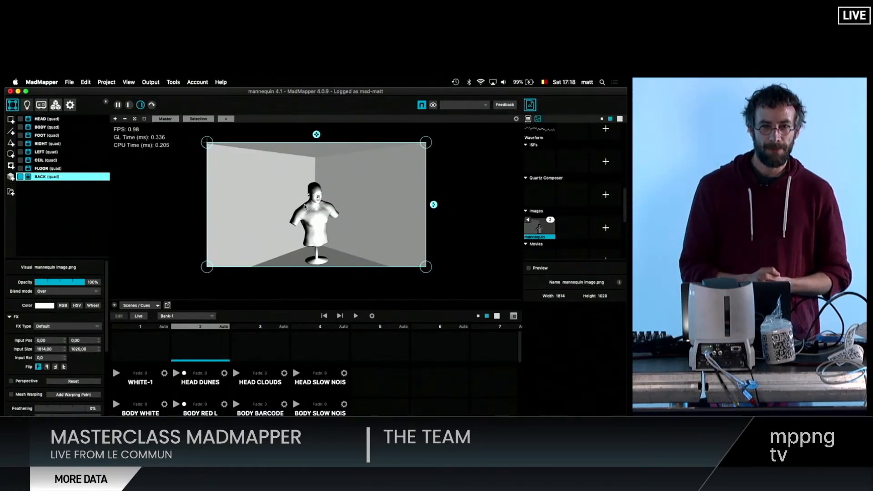
- Add a new quad surface on top of the mannequin image
{"action": "scroll", "coordinate": [309, 226], "scroll_direction": "up", "scroll_amount": 10}
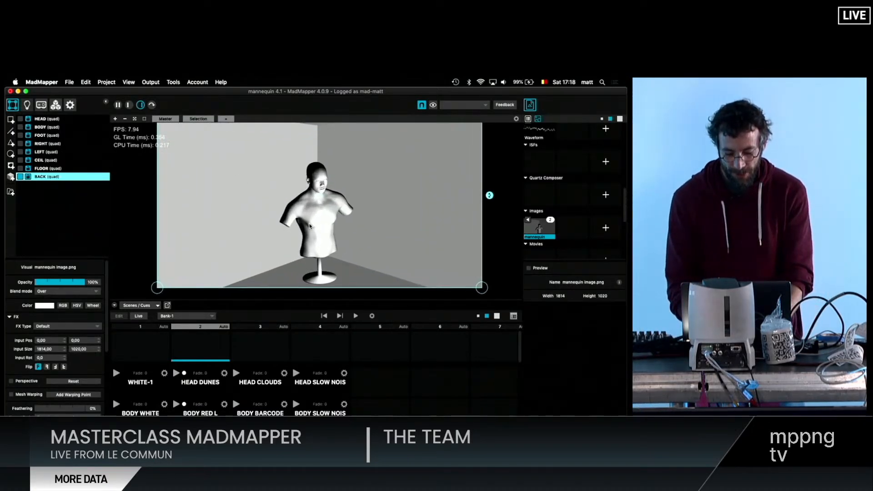
{"action": "scroll", "coordinate": [310, 226], "scroll_direction": "down", "scroll_amount": 10}
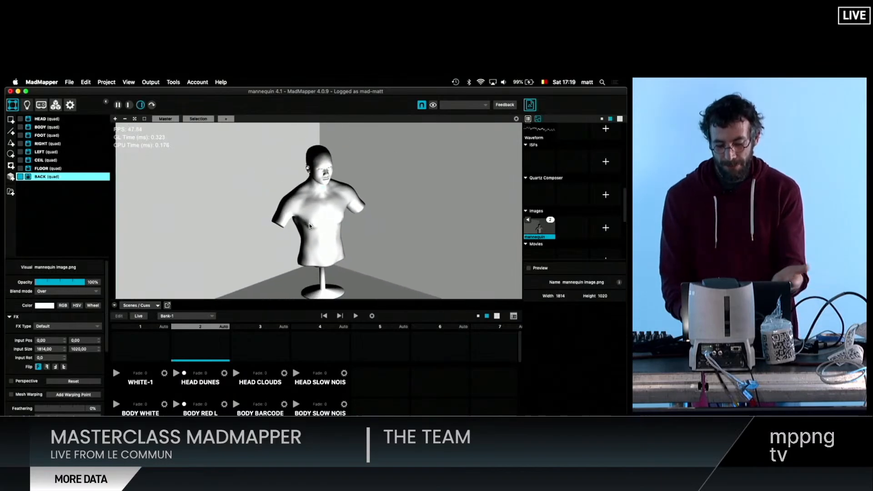
{"action": "scroll", "coordinate": [310, 226], "scroll_direction": "down", "scroll_amount": 2}
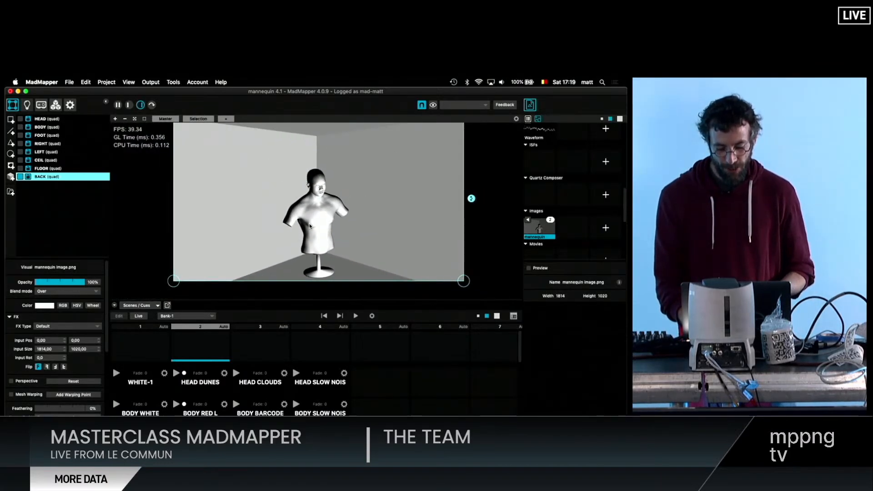
{"action": "scroll", "coordinate": [310, 226], "scroll_direction": "up", "scroll_amount": 1}
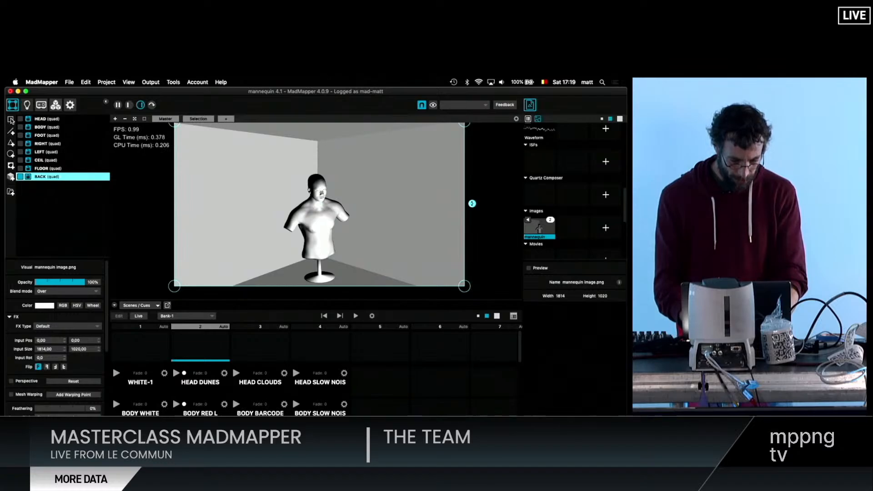
{"action": "left_click", "coordinate": [11, 120]}
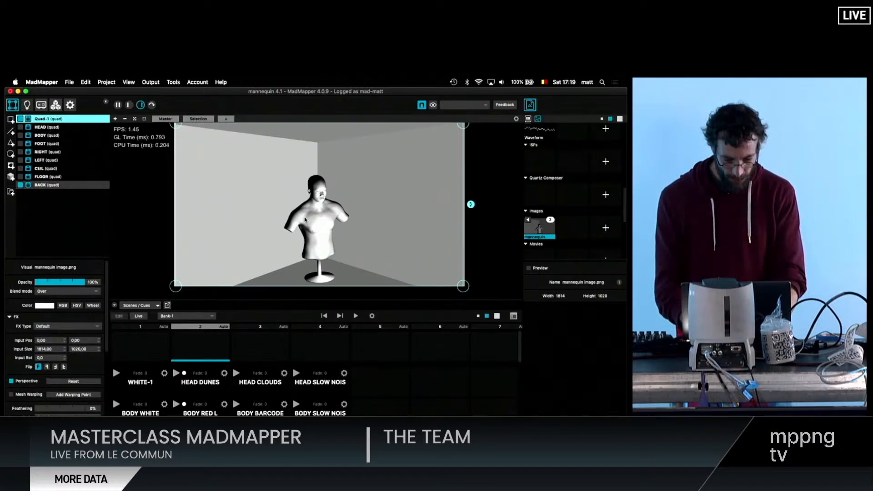
{"action": "scroll", "coordinate": [306, 220], "scroll_direction": "down", "scroll_amount": 3}
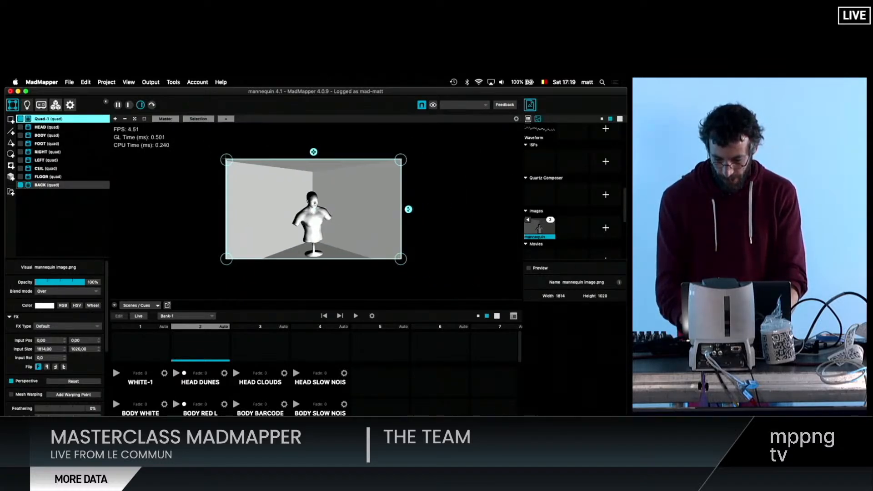
- Assign the WHITE media to the new quad and set its opacity to 54%
{"action": "scroll", "coordinate": [574, 229], "scroll_direction": "up", "scroll_amount": 5}
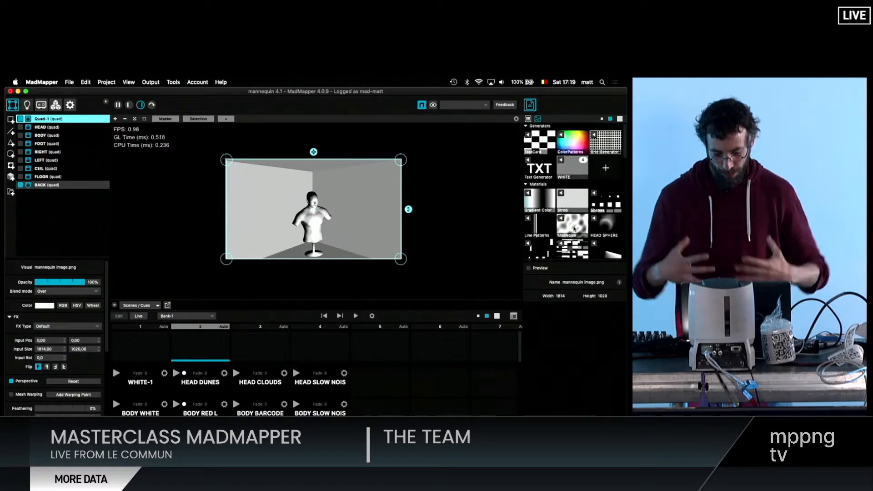
{"action": "left_click", "coordinate": [563, 162]}
{"action": "left_click_drag", "start_coordinate": [313, 158], "coordinate": [313, 169]}
{"action": "scroll", "coordinate": [313, 169], "scroll_direction": "up", "scroll_amount": 5}
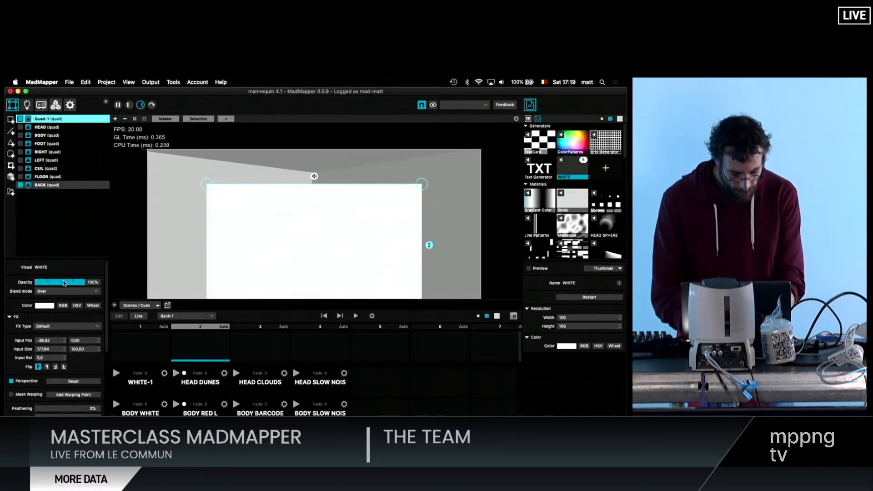
{"action": "left_click_drag", "start_coordinate": [59, 284], "coordinate": [63, 285]}
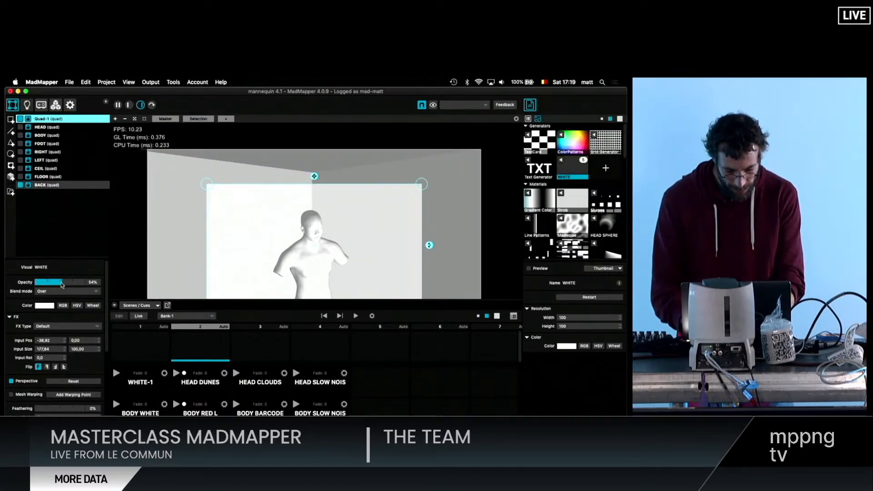
- Collapse the Scenes/Cues area and shift the white quad slightly lower over the mannequin
{"action": "scroll", "coordinate": [243, 208], "scroll_direction": "down", "scroll_amount": 3}
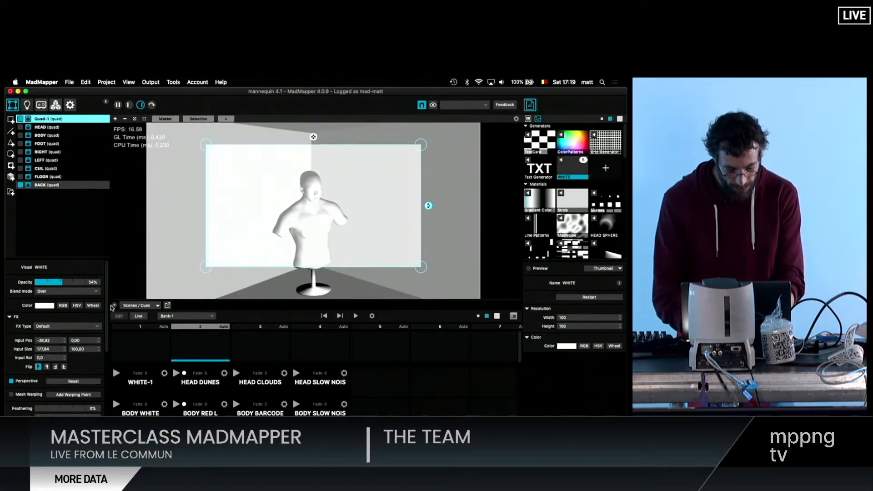
{"action": "left_click", "coordinate": [113, 305]}
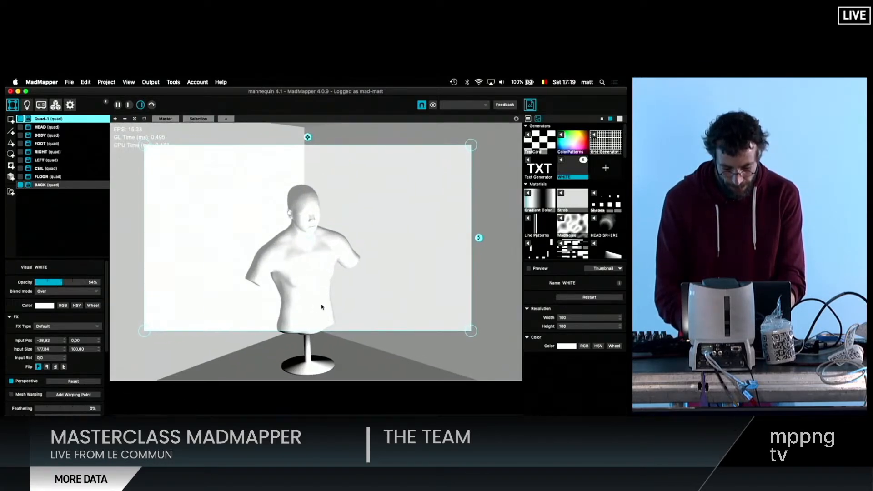
{"action": "left_click_drag", "start_coordinate": [321, 307], "coordinate": [319, 320]}
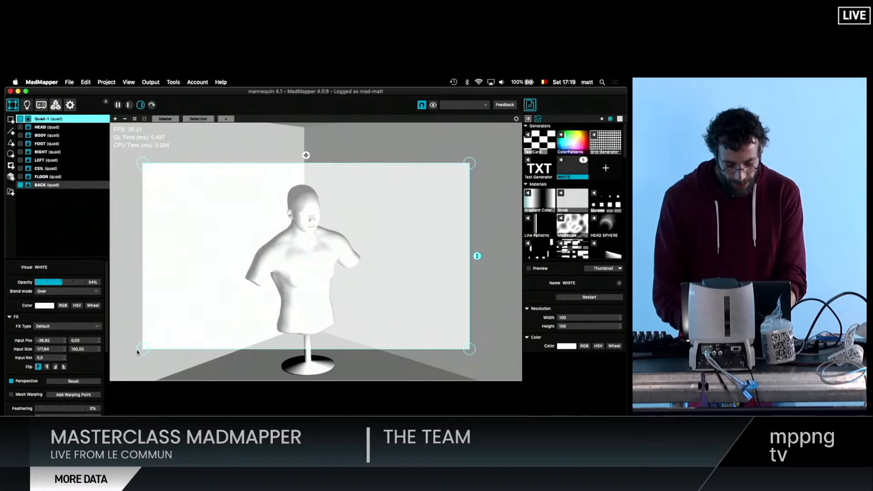
- Pull the four corners of the white quad inward so that it roughly frames the mannequin's head and neck
{"action": "left_click_drag", "start_coordinate": [138, 352], "coordinate": [235, 351]}
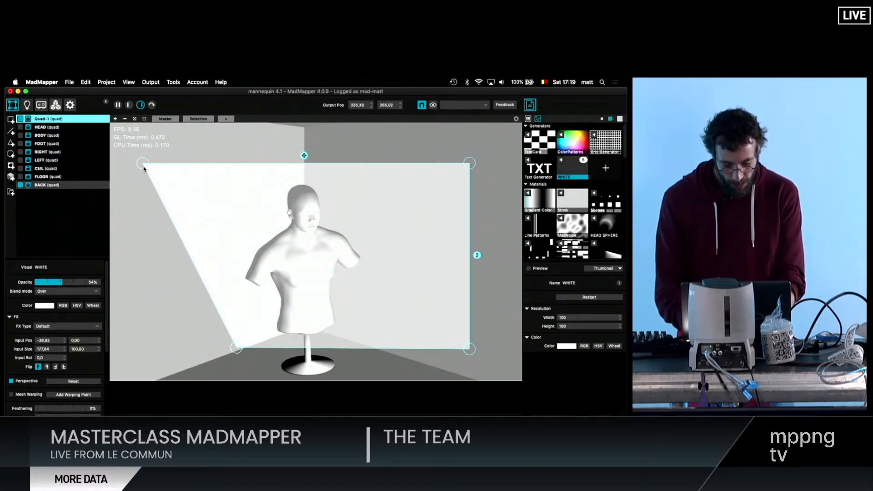
{"action": "left_click_drag", "start_coordinate": [144, 169], "coordinate": [244, 182]}
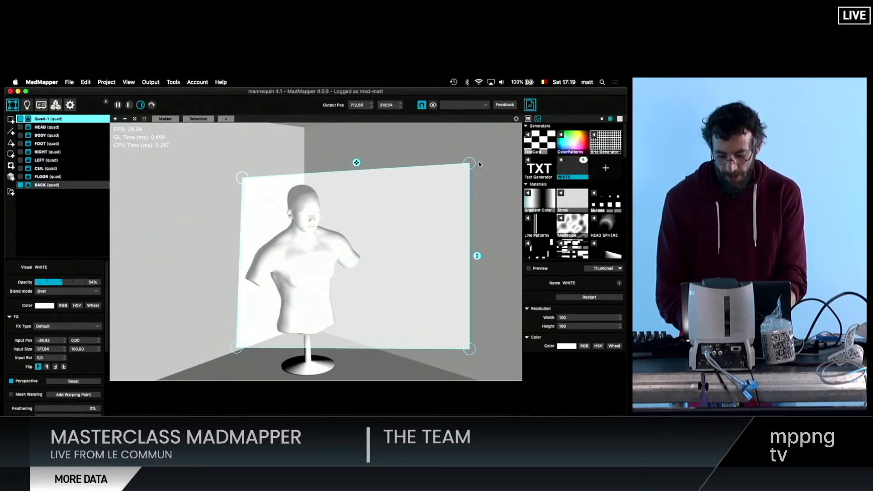
{"action": "left_click_drag", "start_coordinate": [473, 163], "coordinate": [386, 181]}
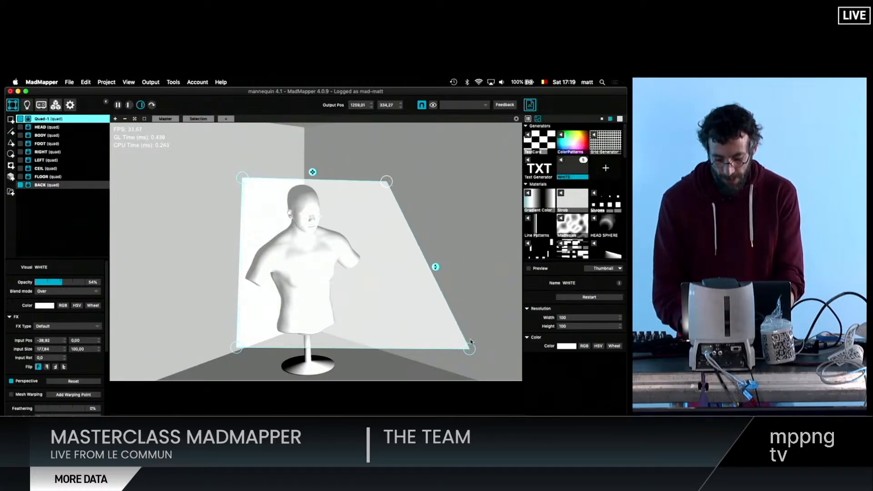
{"action": "left_click_drag", "start_coordinate": [470, 341], "coordinate": [347, 217]}
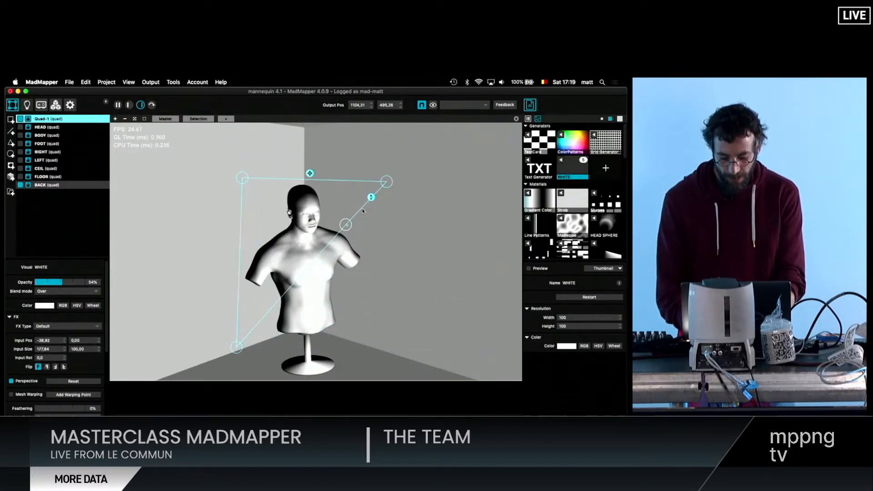
{"action": "left_click_drag", "start_coordinate": [386, 181], "coordinate": [344, 184]}
{"action": "left_click_drag", "start_coordinate": [236, 348], "coordinate": [283, 249]}
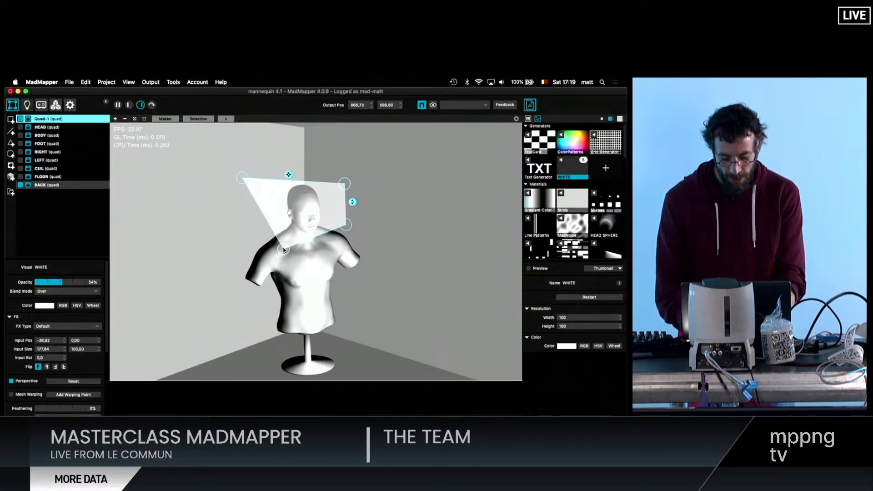
{"action": "left_click_drag", "start_coordinate": [346, 224], "coordinate": [334, 235]}
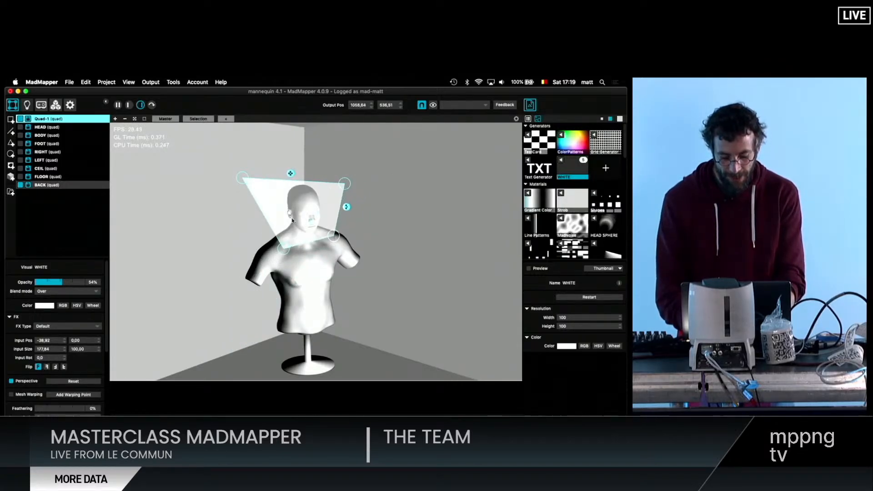
{"action": "left_click_drag", "start_coordinate": [245, 180], "coordinate": [275, 183]}
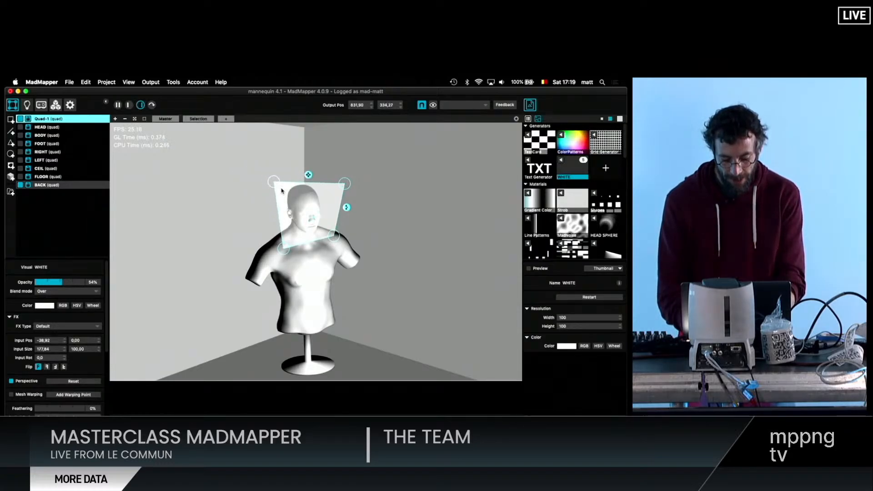
- Refine the quad's two lower corners at the shoulders and bring its upper corner on the face side closer to the head
{"action": "scroll", "coordinate": [282, 191], "scroll_direction": "up", "scroll_amount": 5}
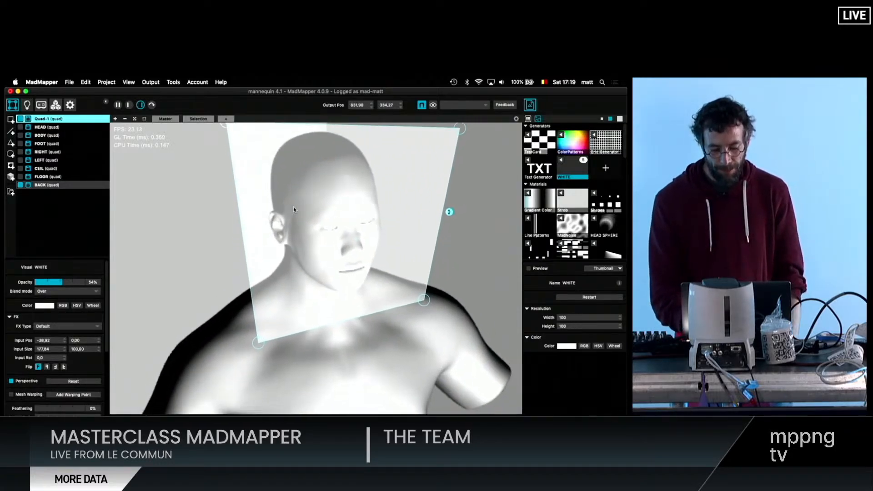
{"action": "scroll", "coordinate": [294, 209], "scroll_direction": "up", "scroll_amount": 3}
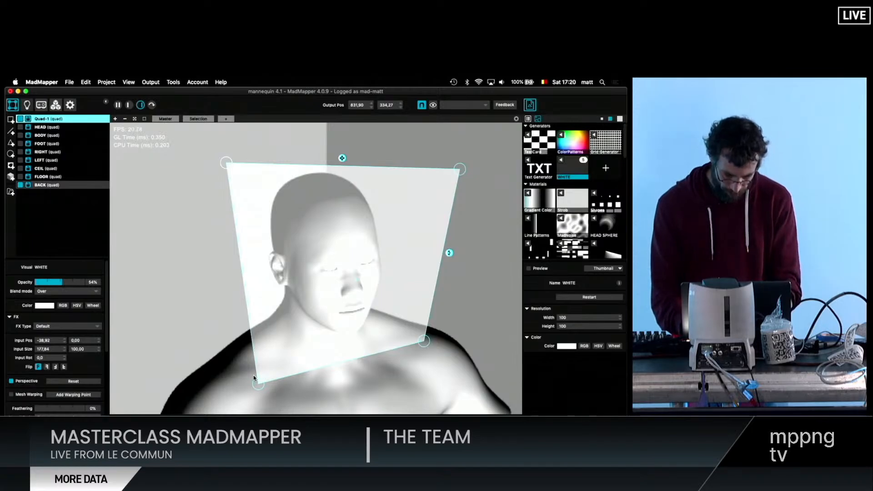
{"action": "left_click_drag", "start_coordinate": [257, 383], "coordinate": [250, 380]}
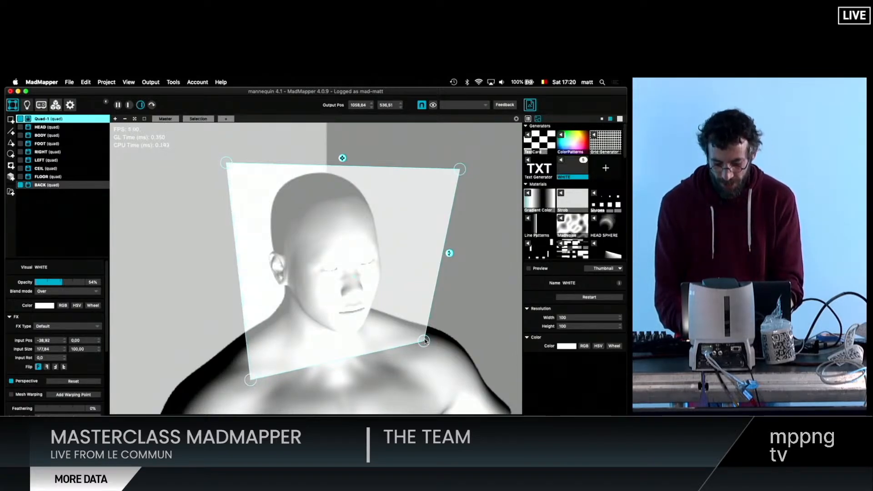
{"action": "left_click_drag", "start_coordinate": [426, 340], "coordinate": [422, 331]}
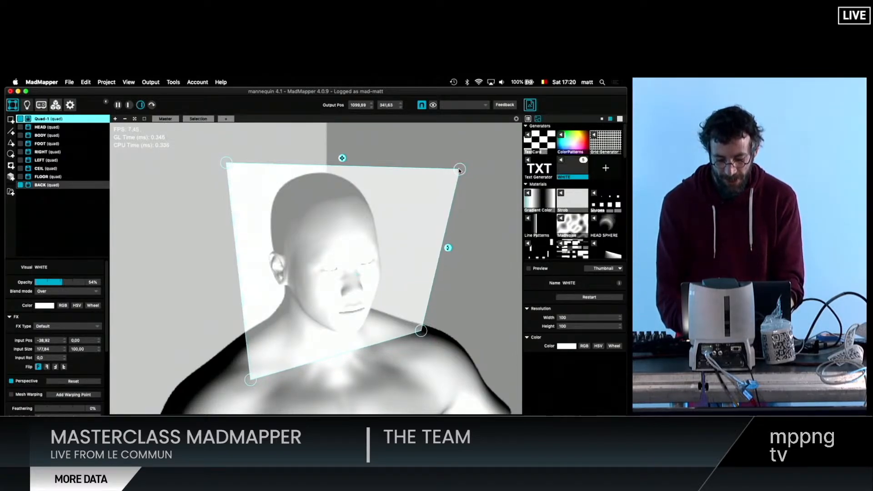
{"action": "left_click_drag", "start_coordinate": [459, 169], "coordinate": [417, 161]}
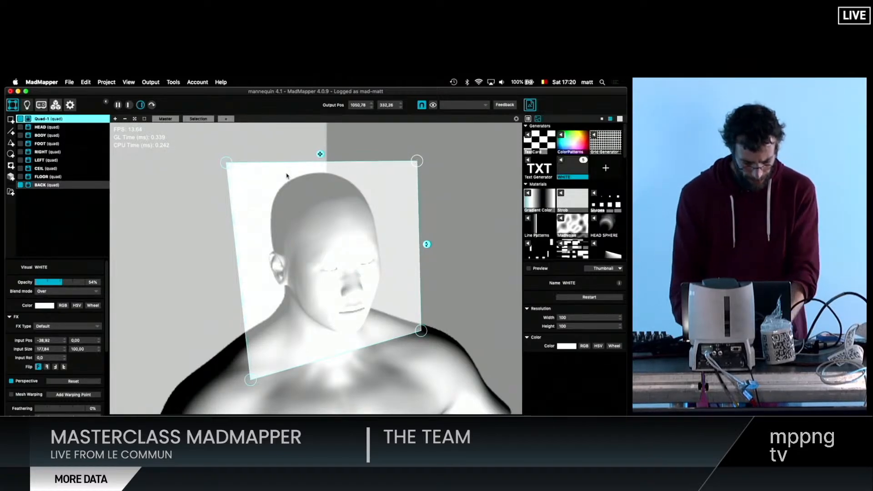
- Rename the new quad HEAD DEMO and set its opacity to 60%
{"action": "scroll", "coordinate": [44, 327], "scroll_direction": "down", "scroll_amount": 5}
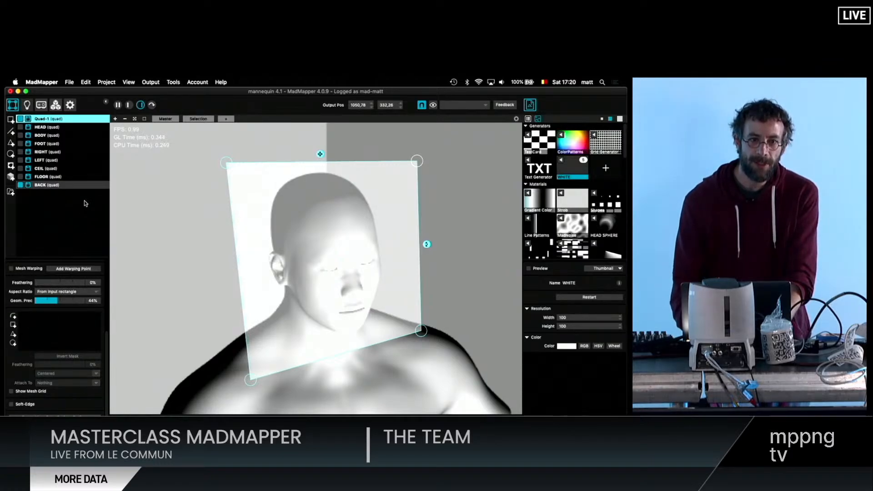
{"action": "double_click", "coordinate": [48, 120]}
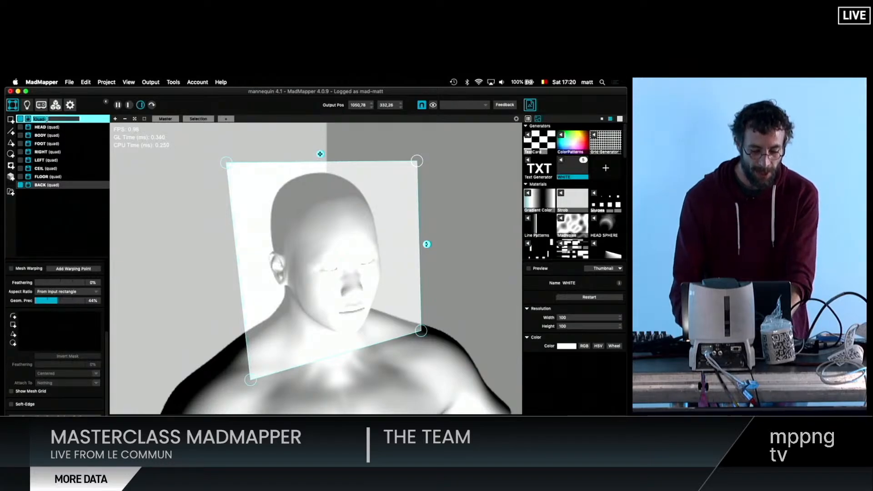
{"action": "type", "text": "HEAD DEM"}
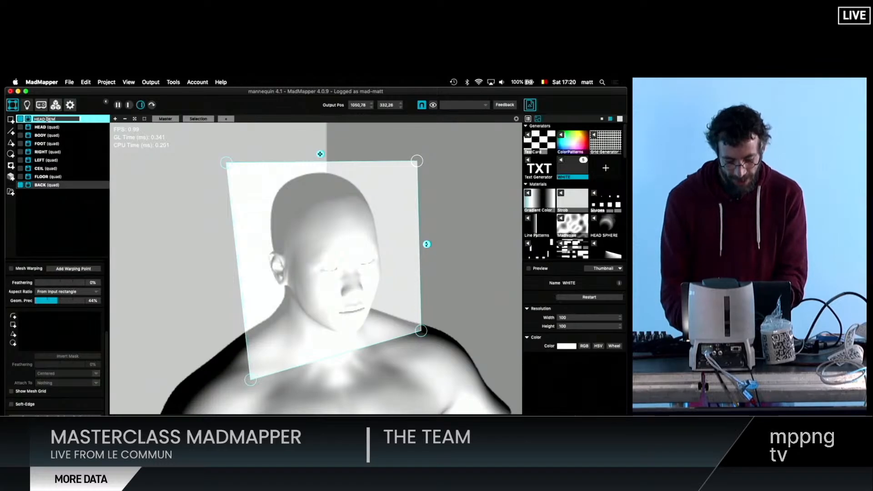
{"action": "type", "text": "O"}
{"action": "key", "text": "Return"}
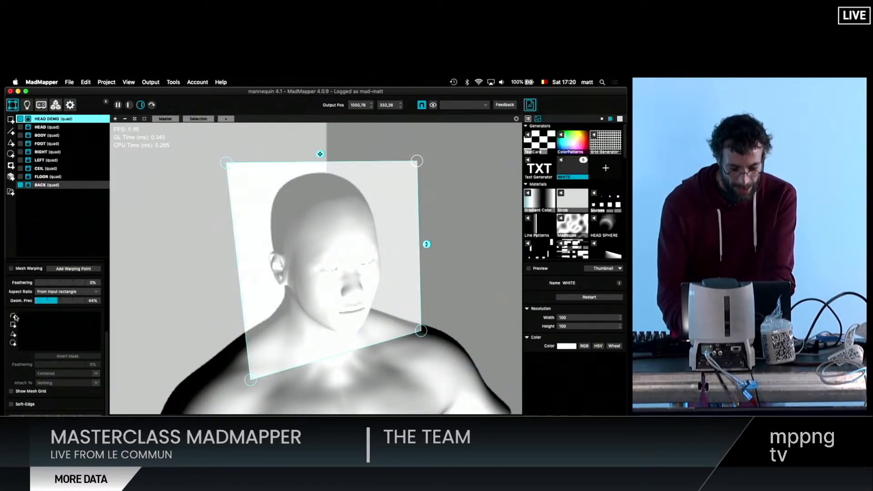
{"action": "scroll", "coordinate": [49, 282], "scroll_direction": "up", "scroll_amount": 5}
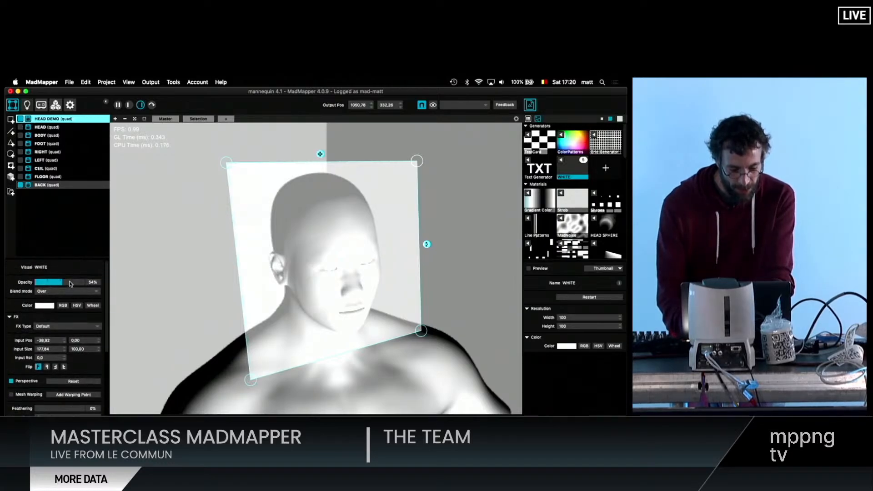
{"action": "mouse_move", "coordinate": [70, 283]}
{"action": "left_mouse_down"}
{"action": "mouse_move", "coordinate": [101, 284]}
{"action": "mouse_move", "coordinate": [46, 285]}
{"action": "mouse_move", "coordinate": [75, 284]}
{"action": "mouse_move", "coordinate": [65, 285]}
{"action": "left_mouse_up"}
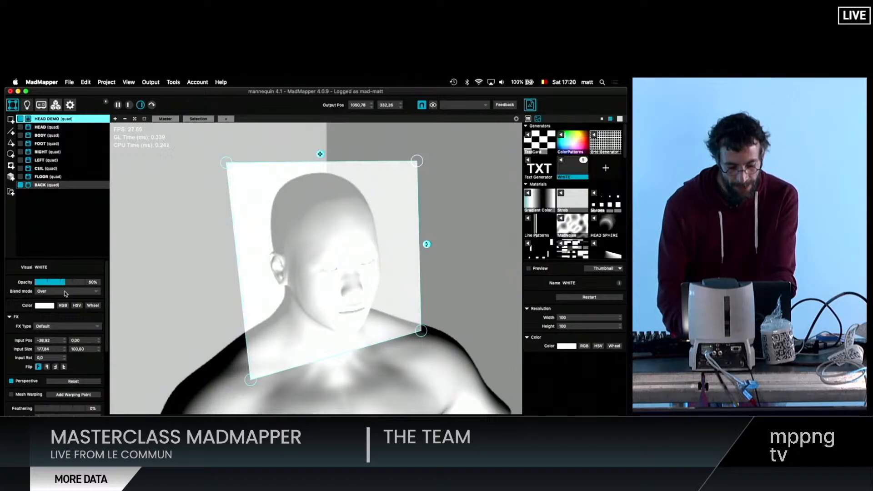
- Add a curved mask to HEAD DEMO and trace the skull from above the ear over the crown to the opposite temple
{"action": "scroll", "coordinate": [67, 305], "scroll_direction": "down", "scroll_amount": 5}
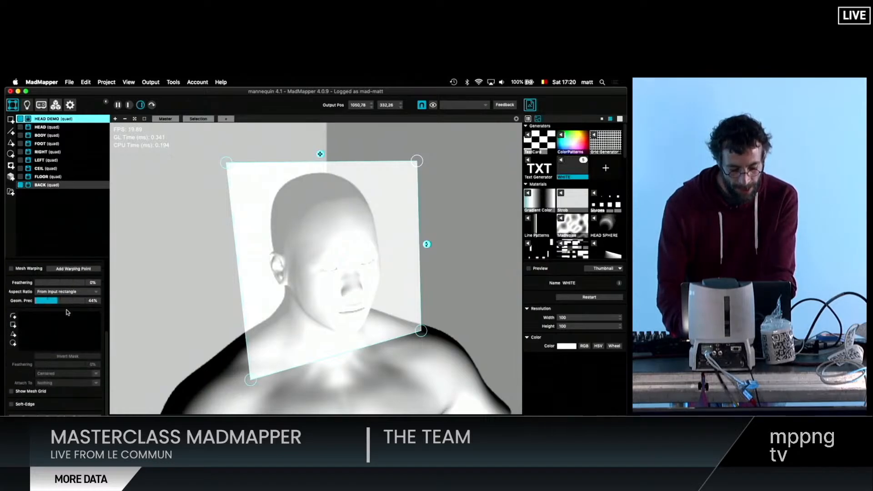
{"action": "left_click", "coordinate": [13, 317]}
{"action": "scroll", "coordinate": [283, 240], "scroll_direction": "up", "scroll_amount": 5}
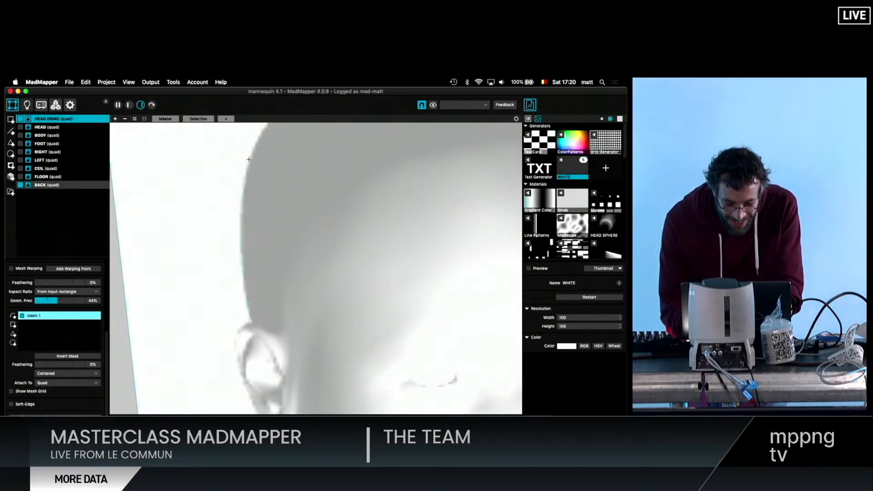
{"action": "scroll", "coordinate": [263, 130], "scroll_direction": "down", "scroll_amount": 3}
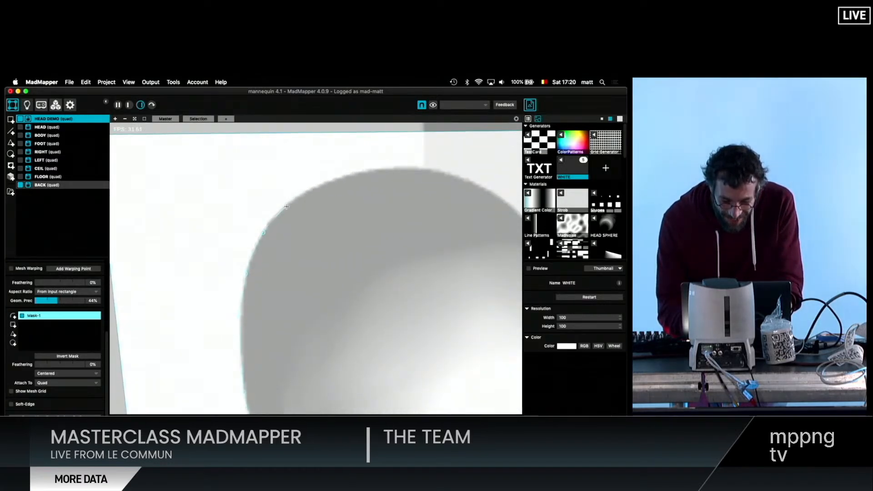
{"action": "left_click_drag", "start_coordinate": [321, 187], "coordinate": [405, 168]}
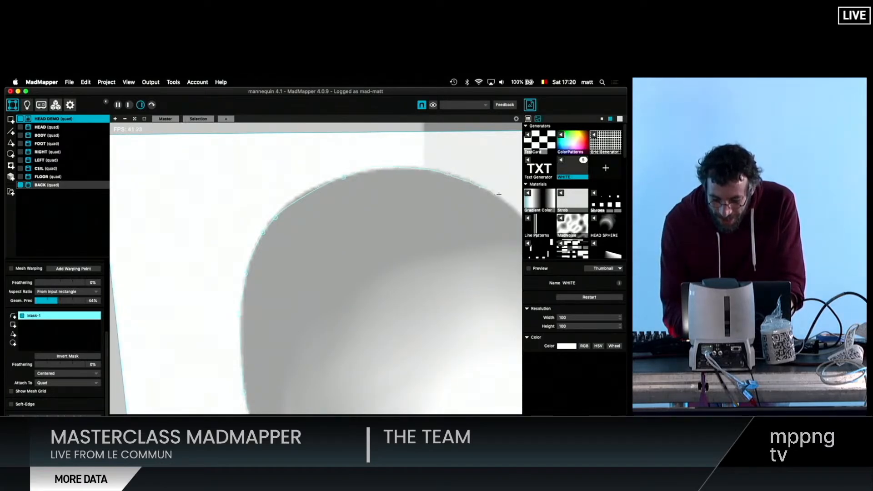
{"action": "left_click", "coordinate": [513, 207]}
{"action": "scroll", "coordinate": [513, 206], "scroll_direction": "down", "scroll_amount": 2}
{"action": "scroll", "coordinate": [513, 207], "scroll_direction": "right", "scroll_amount": 5}
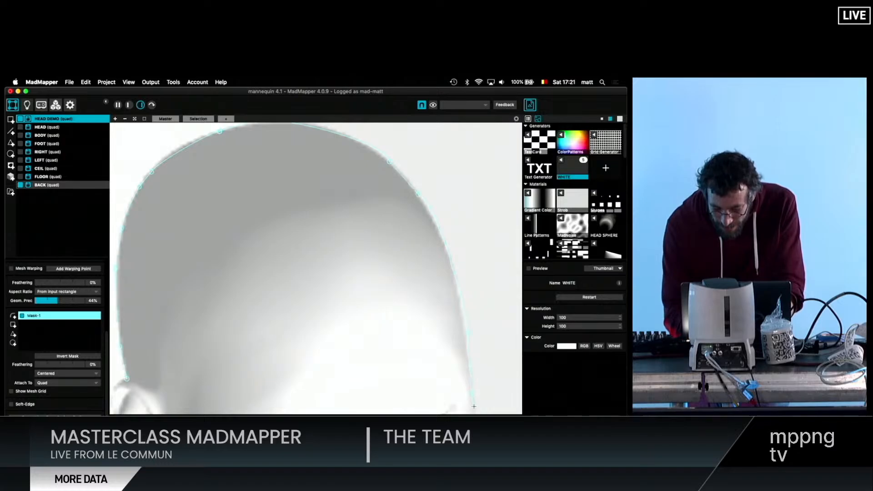
- Continue the mask outline down the face, around the chin, jaw and ear, and close it at its starting point
{"action": "scroll", "coordinate": [474, 405], "scroll_direction": "down", "scroll_amount": 10}
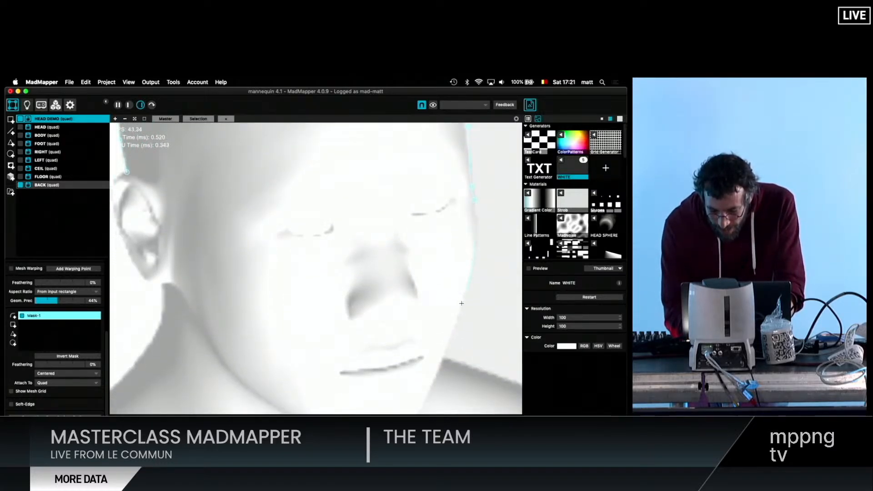
{"action": "scroll", "coordinate": [442, 361], "scroll_direction": "down", "scroll_amount": 3}
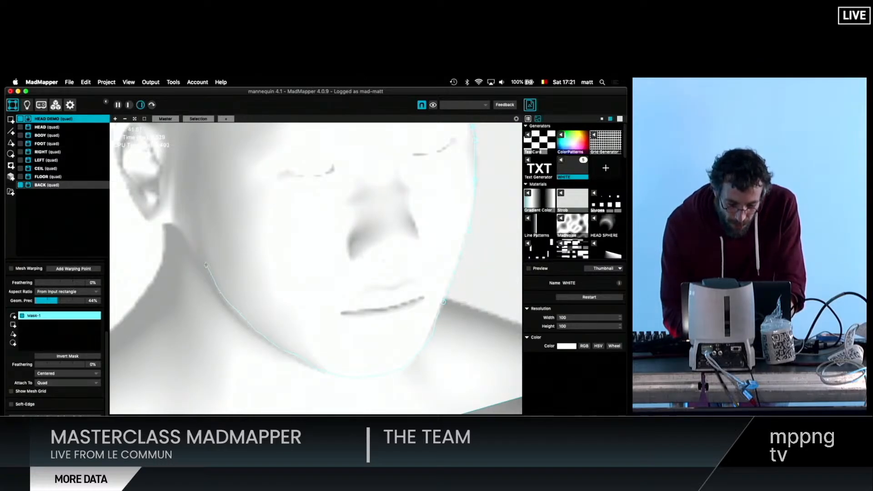
{"action": "scroll", "coordinate": [147, 223], "scroll_direction": "up", "scroll_amount": 3}
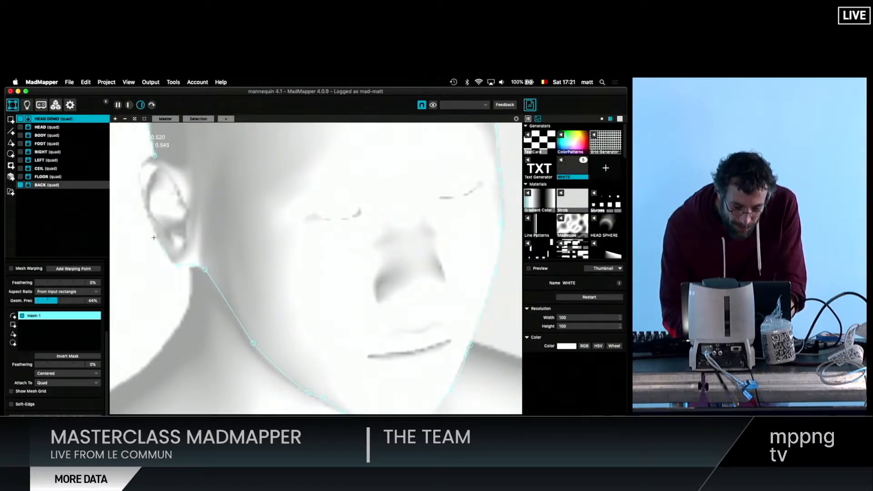
{"action": "left_click", "coordinate": [153, 157]}
{"action": "scroll", "coordinate": [234, 212], "scroll_direction": "down", "scroll_amount": 10}
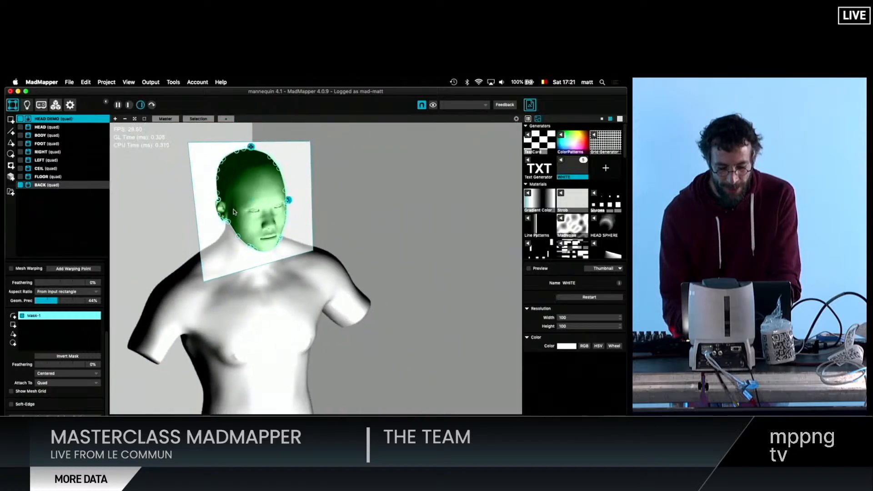
- Examine how closely the closed mask follows the outline of the mannequin's head
{"action": "scroll", "coordinate": [233, 212], "scroll_direction": "up", "scroll_amount": 10}
{"action": "scroll", "coordinate": [233, 212], "scroll_direction": "down", "scroll_amount": 10}
{"action": "scroll", "coordinate": [234, 212], "scroll_direction": "up", "scroll_amount": 5}
{"action": "scroll", "coordinate": [233, 211], "scroll_direction": "right", "scroll_amount": 5}
{"action": "scroll", "coordinate": [233, 211], "scroll_direction": "left", "scroll_amount": 15}
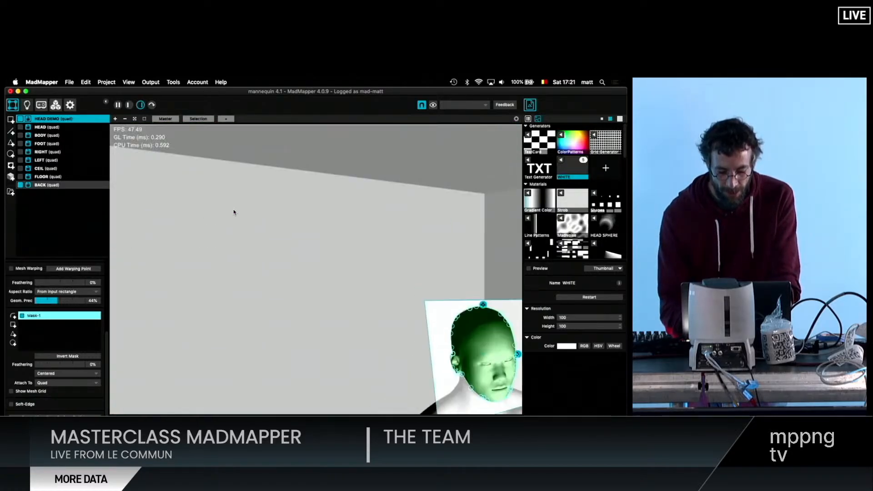
{"action": "scroll", "coordinate": [233, 212], "scroll_direction": "right", "scroll_amount": 10}
{"action": "scroll", "coordinate": [233, 212], "scroll_direction": "down", "scroll_amount": 5}
{"action": "scroll", "coordinate": [320, 274], "scroll_direction": "up", "scroll_amount": 5}
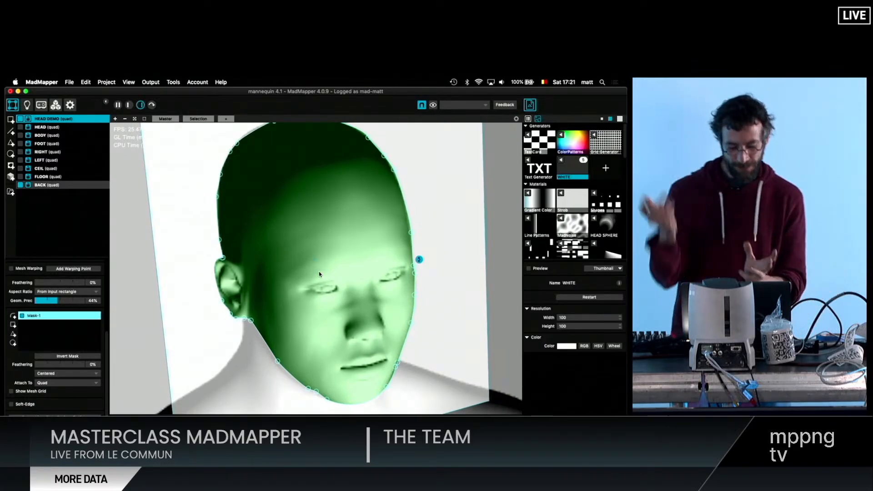
{"action": "scroll", "coordinate": [319, 274], "scroll_direction": "down", "scroll_amount": 3}
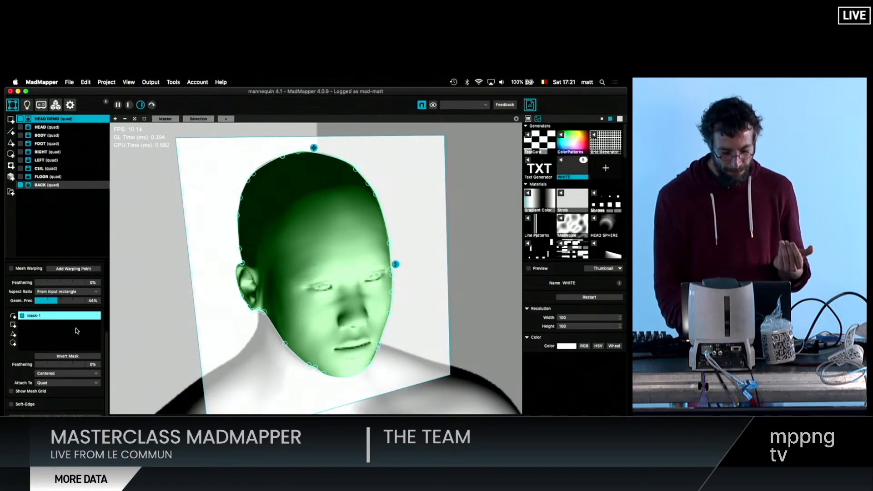
- Set the opacity of HEAD DEMO to 100%
{"action": "scroll", "coordinate": [65, 313], "scroll_direction": "up", "scroll_amount": 5}
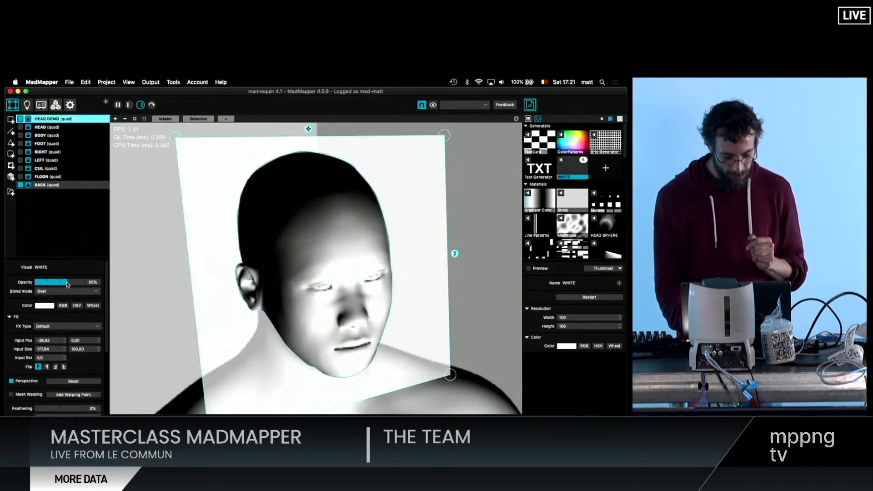
{"action": "left_click_drag", "start_coordinate": [67, 284], "coordinate": [88, 285]}
{"action": "scroll", "coordinate": [225, 297], "scroll_direction": "down", "scroll_amount": 5}
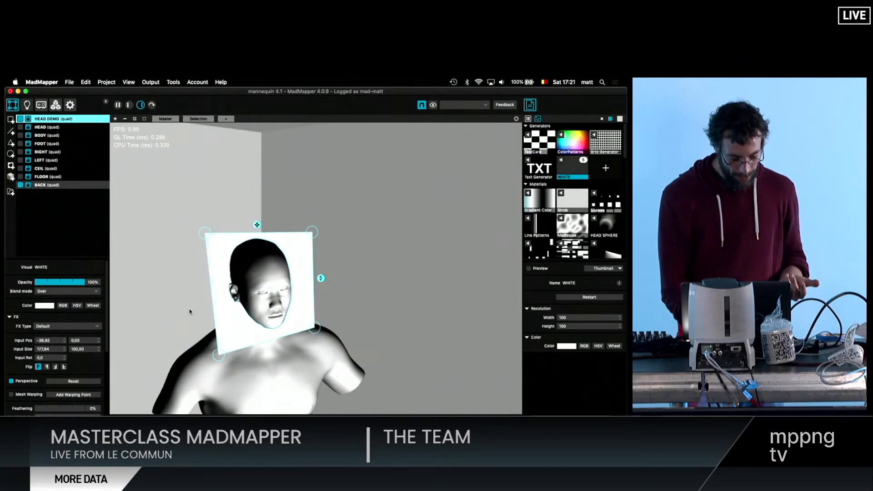
- Invert Mask-1 on HEAD DEMO so the white fills only the area inside the head outline
{"action": "scroll", "coordinate": [81, 372], "scroll_direction": "down", "scroll_amount": 5}
{"action": "left_click", "coordinate": [45, 322]}
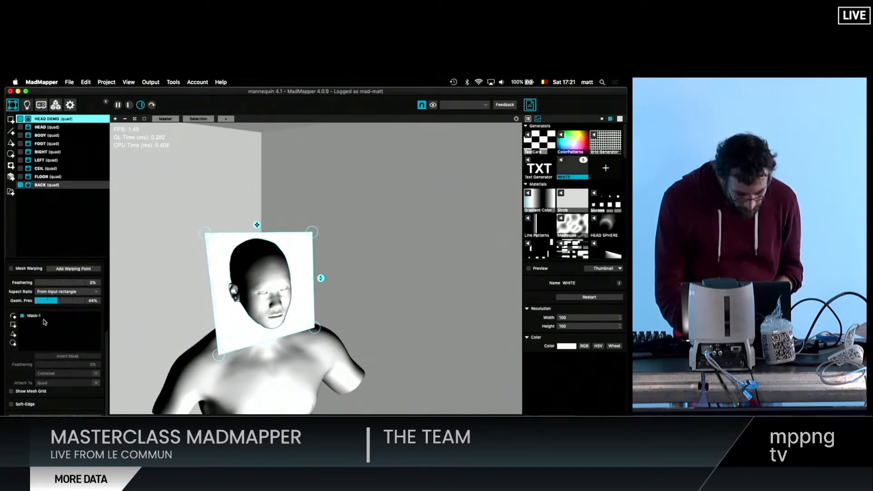
{"action": "left_click", "coordinate": [49, 316]}
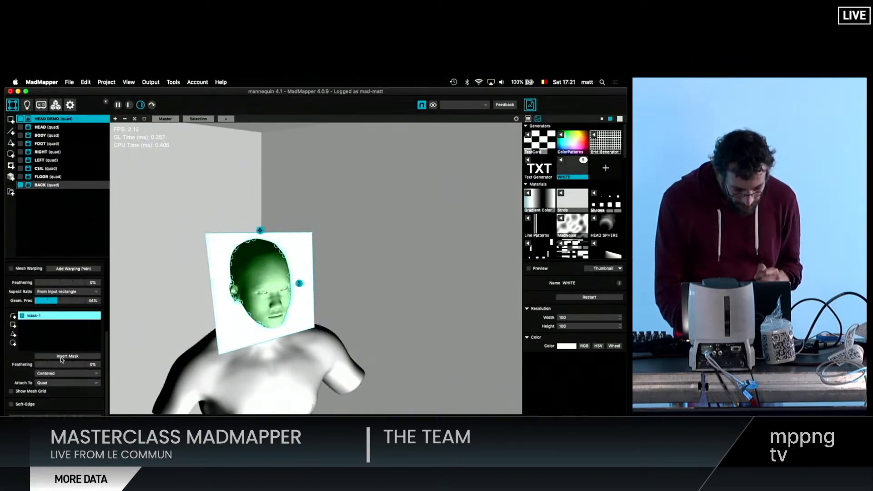
{"action": "left_click", "coordinate": [62, 357]}
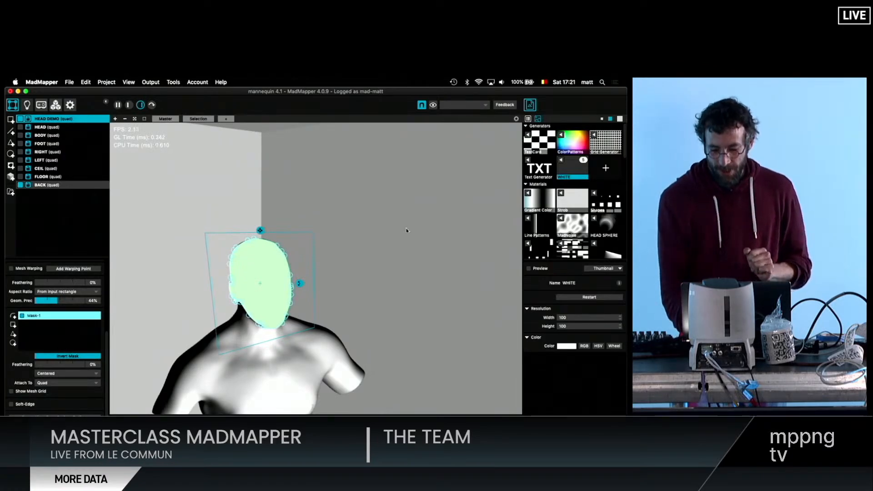
- Assign the Gradient Color material to HEAD DEMO and set its blend mode to Add
{"action": "left_click", "coordinate": [529, 195]}
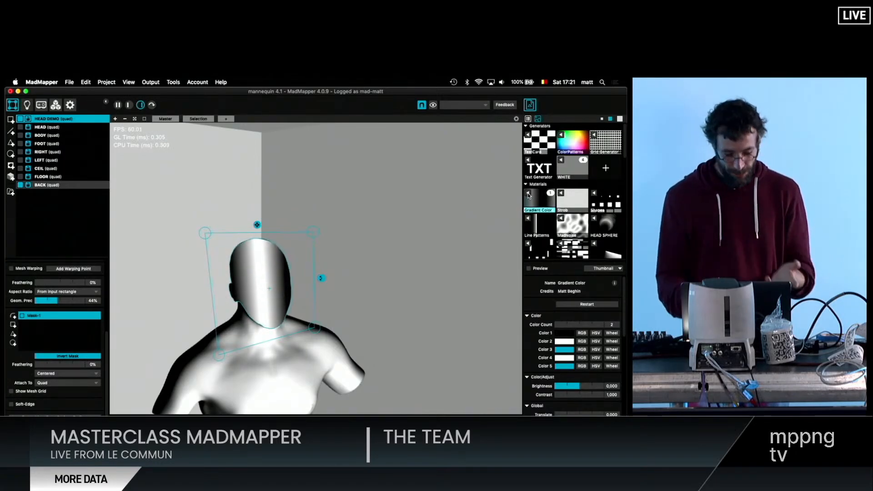
{"action": "left_click", "coordinate": [232, 176]}
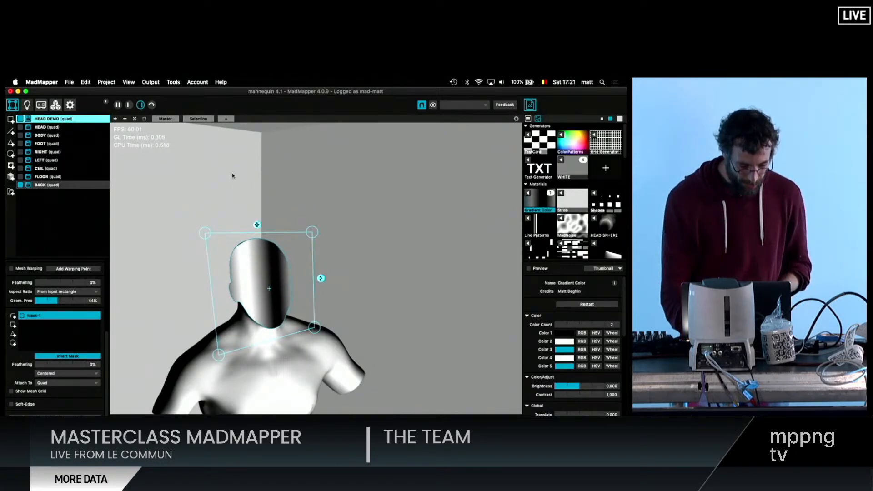
{"action": "scroll", "coordinate": [70, 295], "scroll_direction": "up", "scroll_amount": 5}
{"action": "left_click", "coordinate": [64, 291]}
{"action": "left_click", "coordinate": [60, 302]}
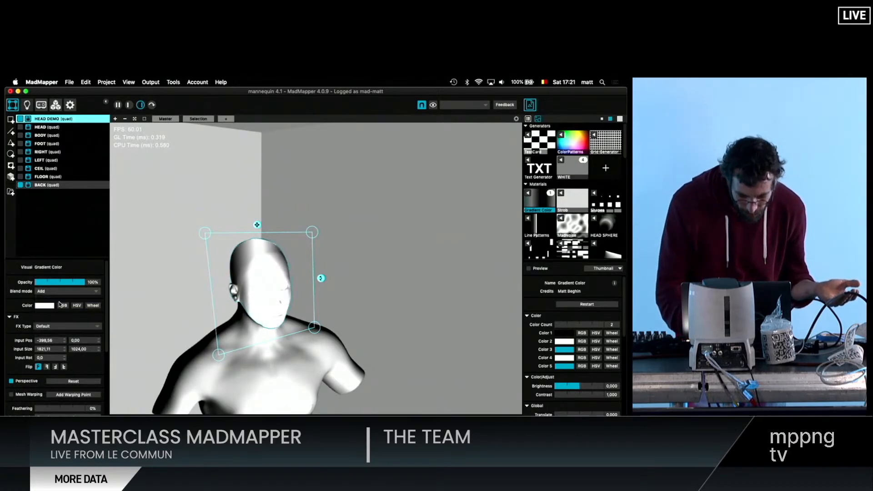
- Lower the opacity of the BACK quad to 43% and of HEAD DEMO to 62%
{"action": "left_click", "coordinate": [59, 185]}
{"action": "left_click_drag", "start_coordinate": [60, 282], "coordinate": [57, 285]}
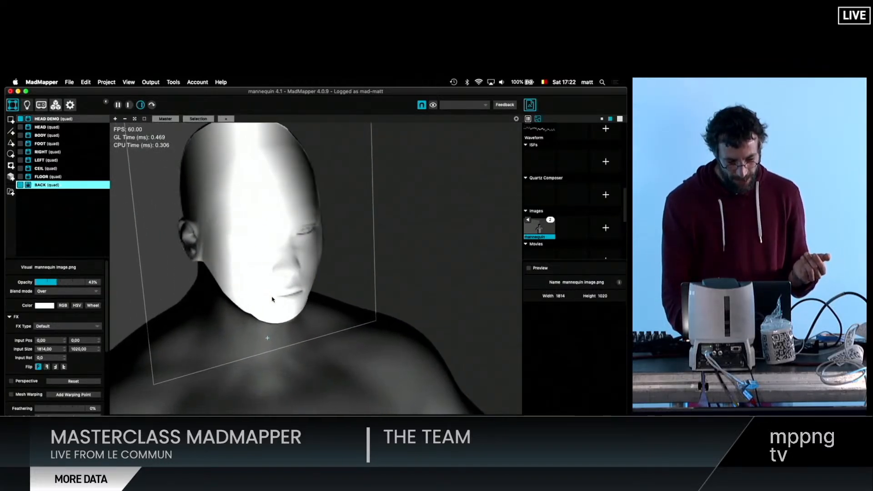
{"action": "left_click", "coordinate": [271, 299]}
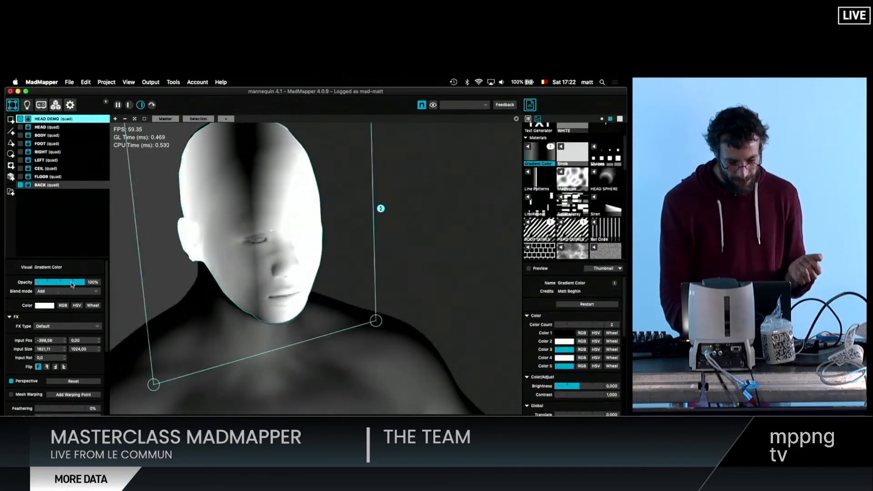
{"action": "left_click_drag", "start_coordinate": [72, 284], "coordinate": [66, 284]}
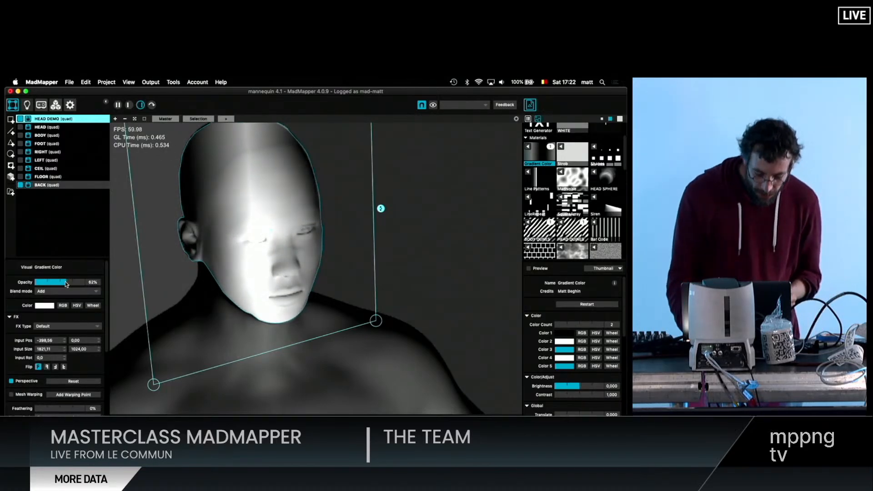
- Set the feathering of Mask-1 on HEAD DEMO to 29% and check the softened head edge
{"action": "scroll", "coordinate": [58, 321], "scroll_direction": "down", "scroll_amount": 5}
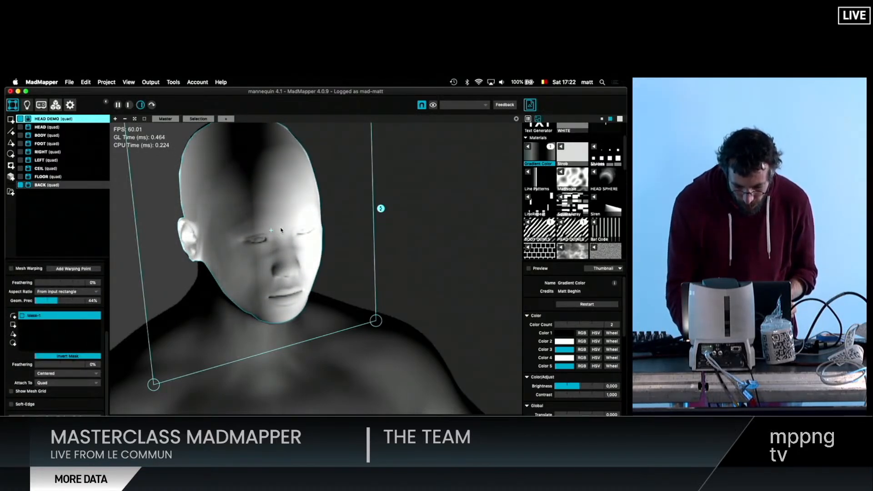
{"action": "scroll", "coordinate": [281, 230], "scroll_direction": "up", "scroll_amount": 3}
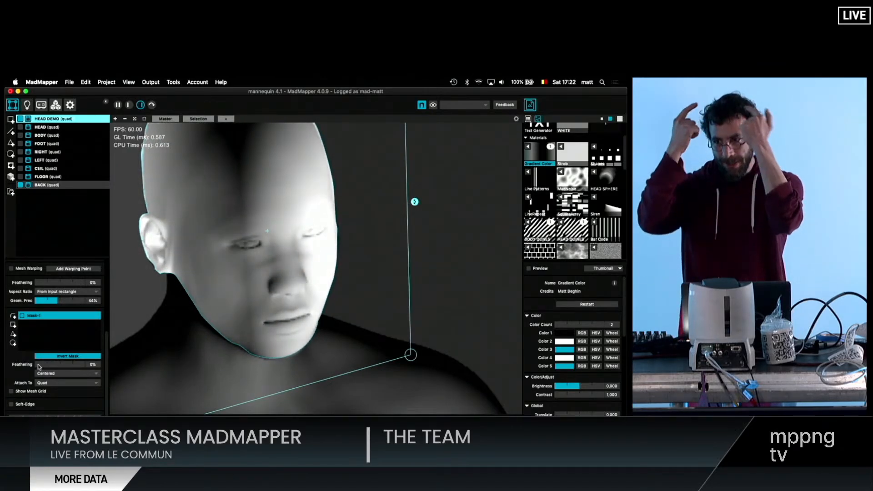
{"action": "left_click_drag", "start_coordinate": [39, 366], "coordinate": [50, 367]}
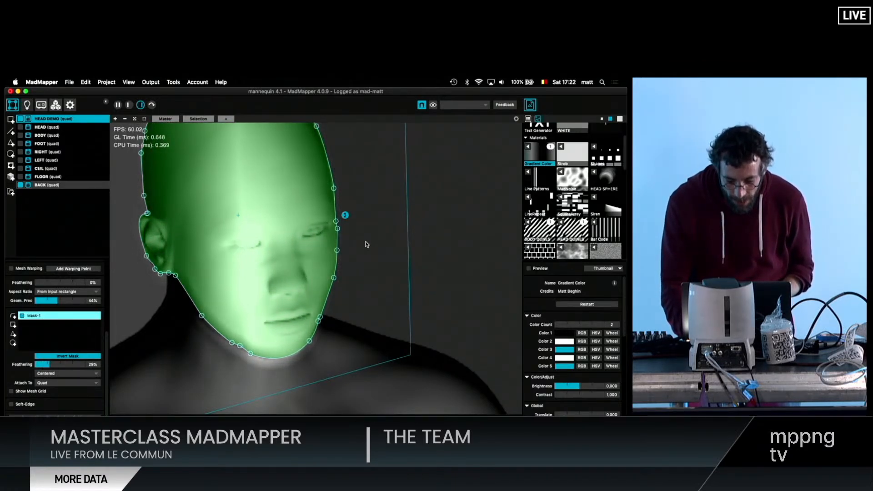
{"action": "left_click", "coordinate": [366, 245]}
{"action": "scroll", "coordinate": [341, 202], "scroll_direction": "up", "scroll_amount": 3}
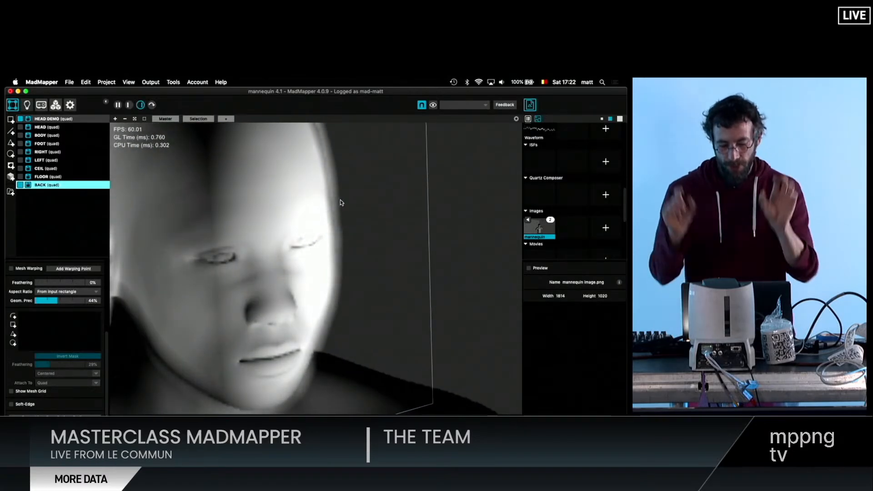
- Duplicate the WHITE generator and assign the copy to HEAD DEMO
{"action": "left_click", "coordinate": [304, 217]}
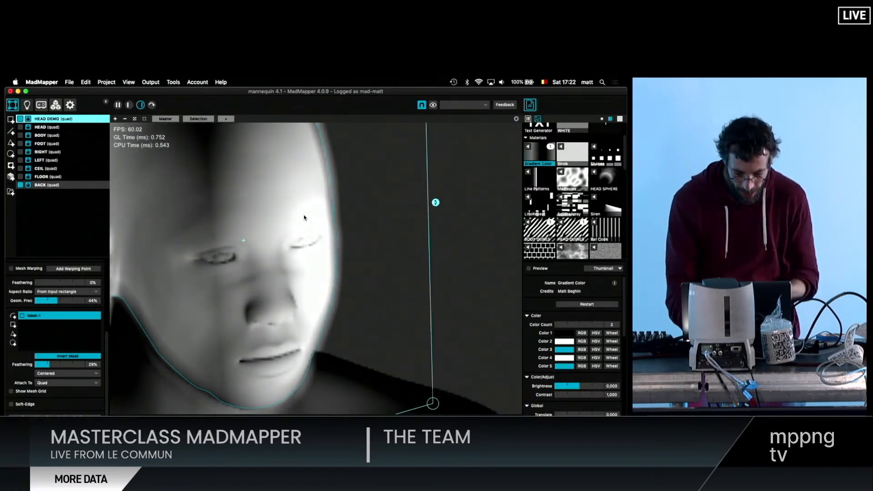
{"action": "scroll", "coordinate": [393, 227], "scroll_direction": "down", "scroll_amount": 5}
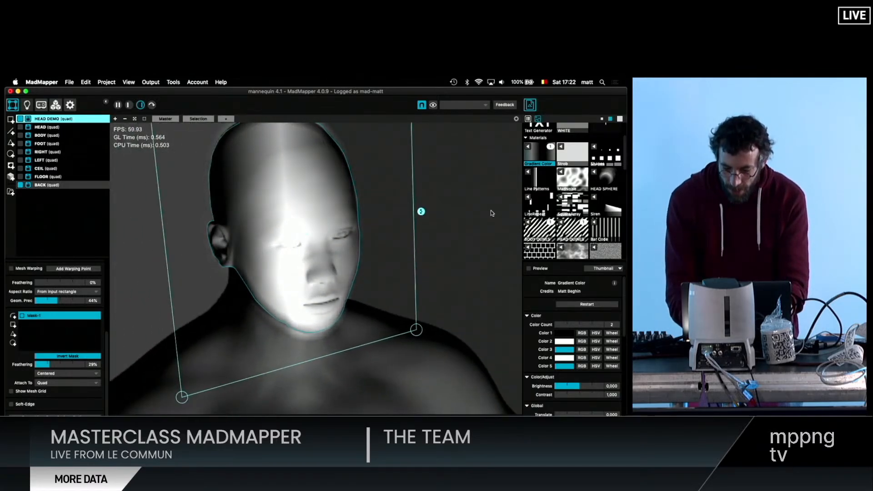
{"action": "scroll", "coordinate": [585, 197], "scroll_direction": "up", "scroll_amount": 3}
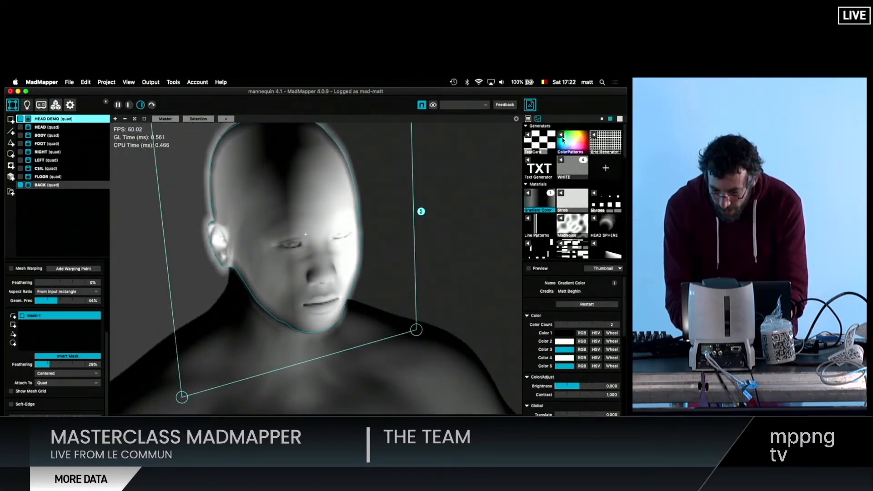
{"action": "left_click", "coordinate": [566, 168]}
{"action": "key", "text": "super+d"}
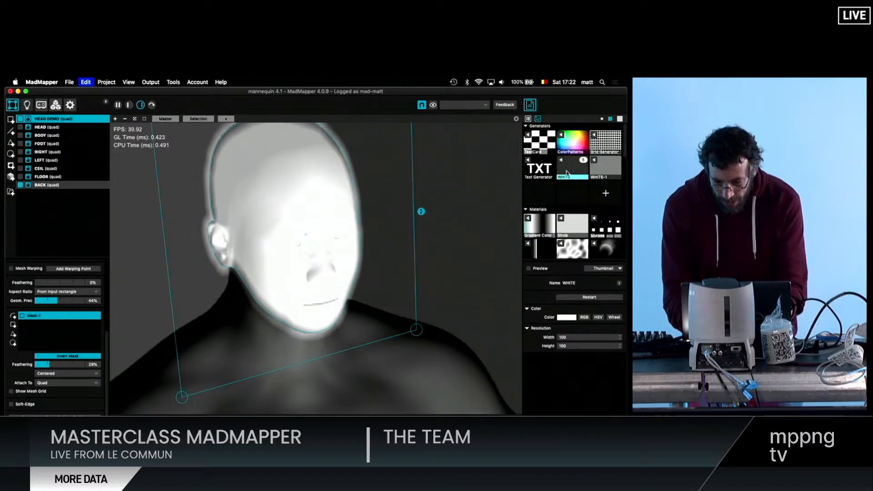
{"action": "left_click", "coordinate": [600, 178]}
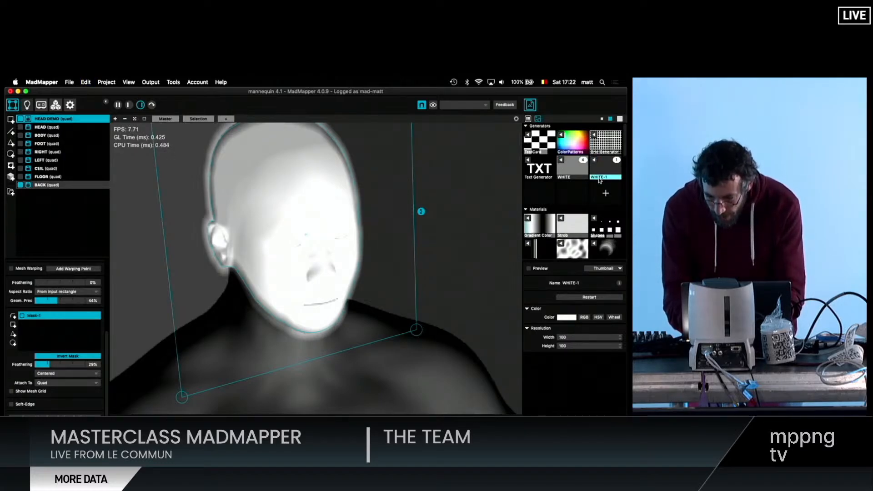
- Rename the duplicated generator RED and set its color to red with the color wheel
{"action": "double_click", "coordinate": [599, 177]}
{"action": "type", "text": "RED"}
{"action": "key", "text": "Return"}
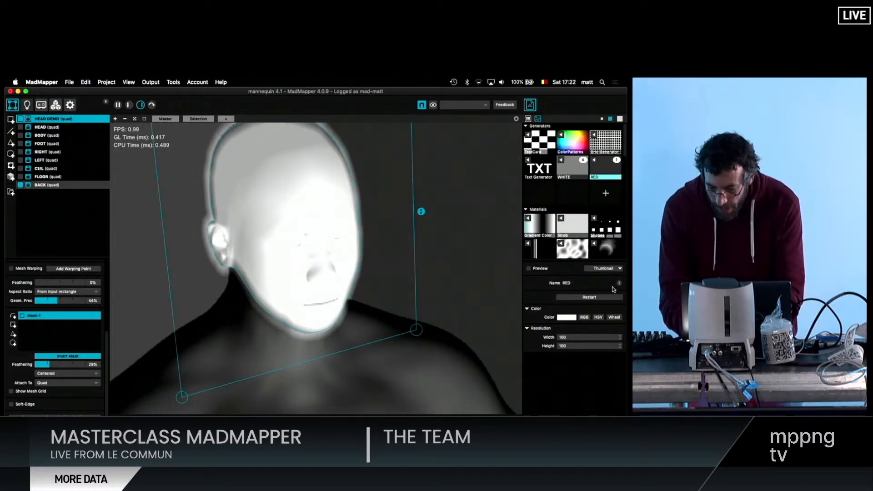
{"action": "left_click", "coordinate": [614, 317]}
{"action": "left_click", "coordinate": [583, 335]}
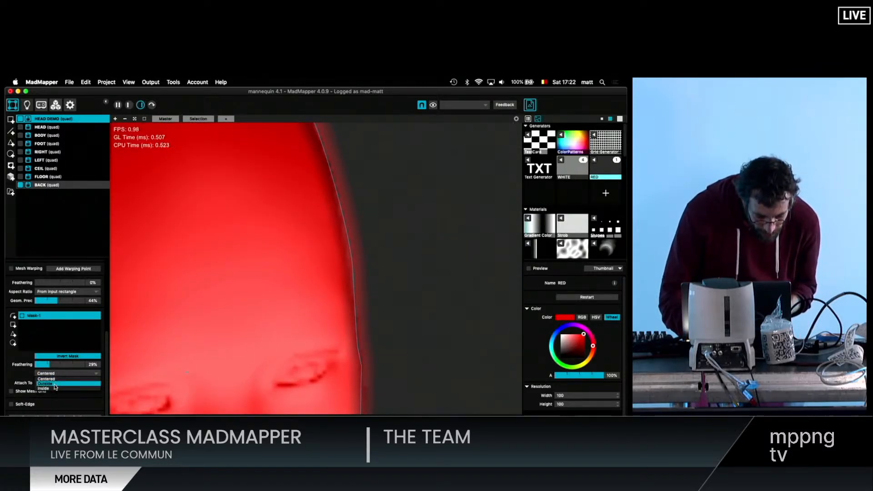
- Switch the feathering of Mask-1 to Inside and check the fade within the head outline
{"action": "left_click", "coordinate": [53, 386]}
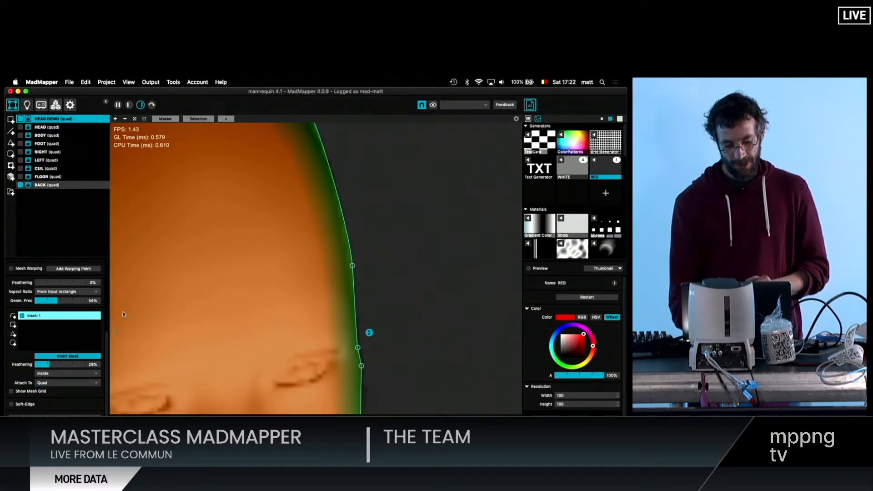
{"action": "scroll", "coordinate": [118, 320], "scroll_direction": "down", "scroll_amount": 5}
{"action": "left_click", "coordinate": [357, 245]}
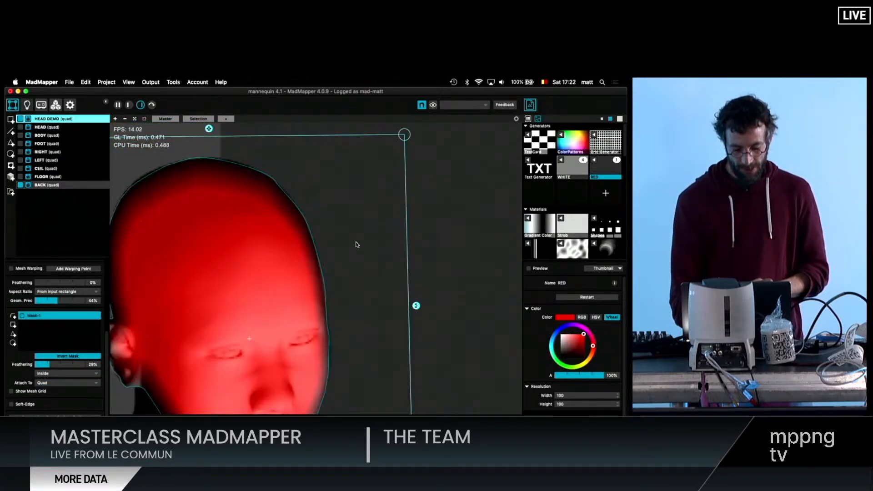
{"action": "scroll", "coordinate": [356, 247], "scroll_direction": "down", "scroll_amount": 5}
{"action": "left_click", "coordinate": [310, 271]}
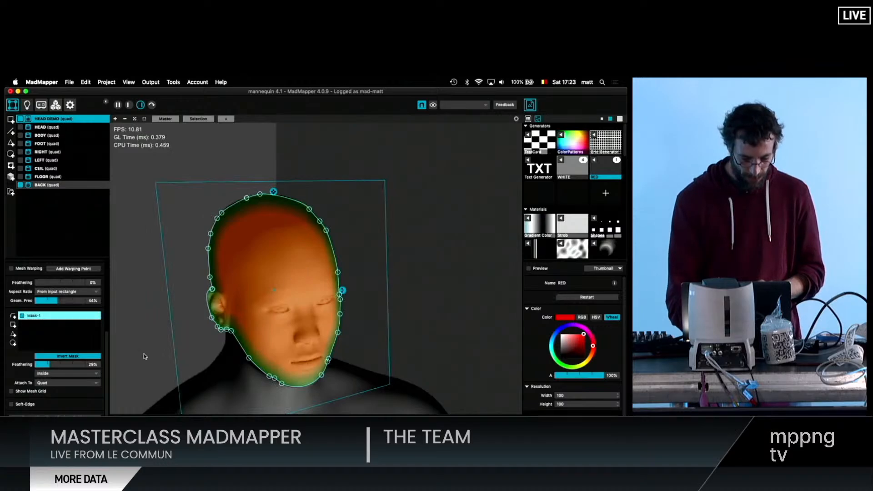
- Reduce the feathering of Mask-1 to 15% and check the red head against the whole bust
{"action": "left_click_drag", "start_coordinate": [48, 365], "coordinate": [44, 366]}
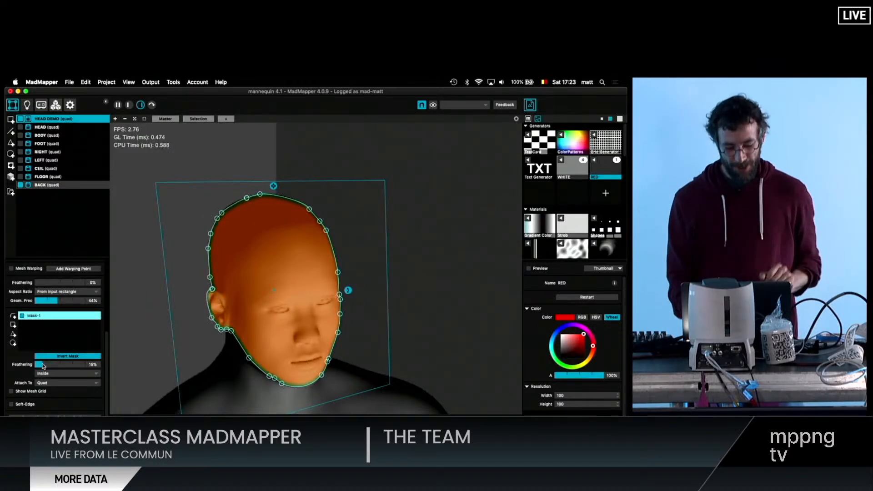
{"action": "left_click", "coordinate": [351, 333]}
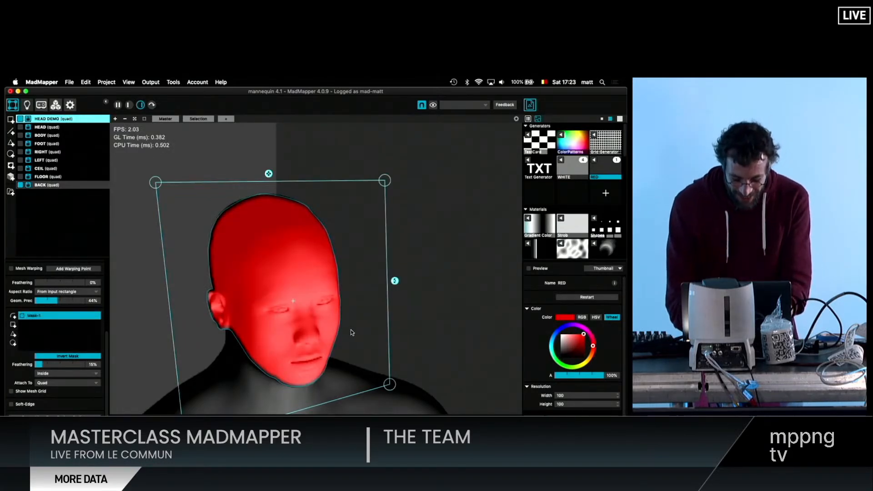
{"action": "scroll", "coordinate": [351, 332], "scroll_direction": "down", "scroll_amount": 5}
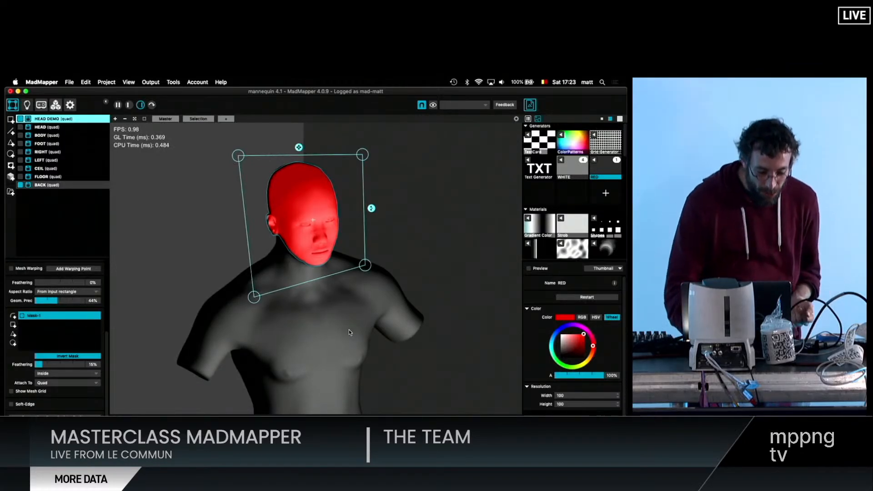
- Hide the HEAD DEMO quad and show the HEAD and BODY quads instead
{"action": "left_click", "coordinate": [20, 119]}
{"action": "left_click", "coordinate": [20, 127]}
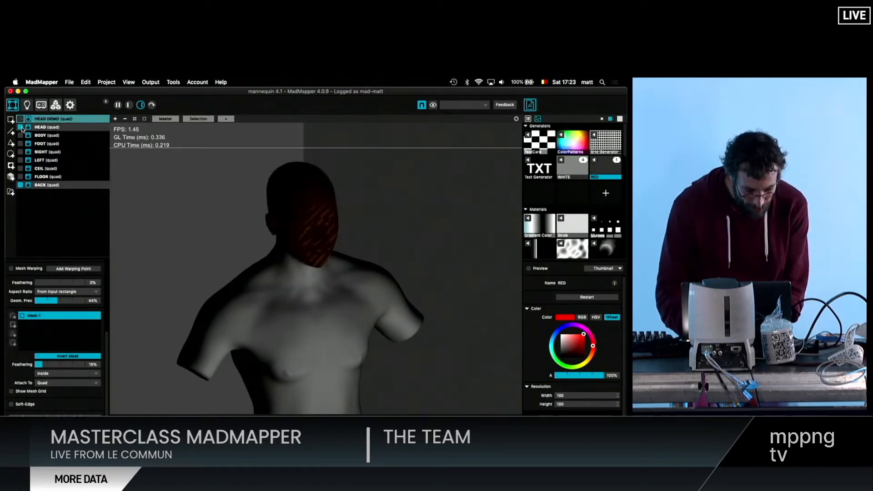
{"action": "left_click", "coordinate": [20, 135]}
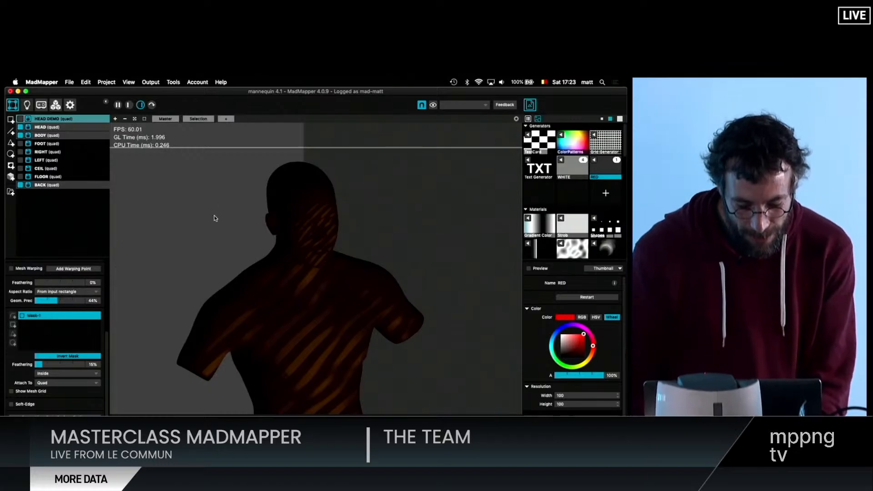
- Set the opacity of the BACK quad to 100%
{"action": "scroll", "coordinate": [215, 218], "scroll_direction": "down", "scroll_amount": 3}
{"action": "left_click", "coordinate": [48, 135]}
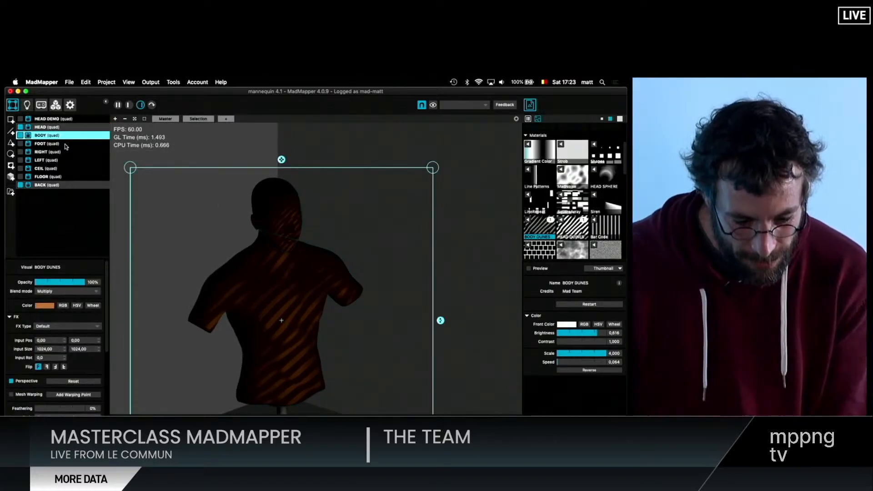
{"action": "left_click", "coordinate": [54, 185]}
{"action": "left_click_drag", "start_coordinate": [58, 282], "coordinate": [101, 285]}
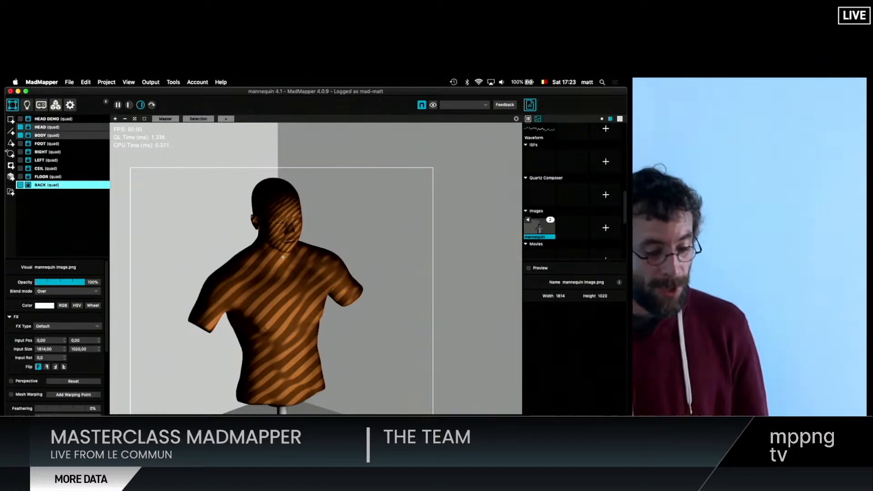
- Assign the Bar Code material to the BODY quad
{"action": "left_click", "coordinate": [60, 137]}
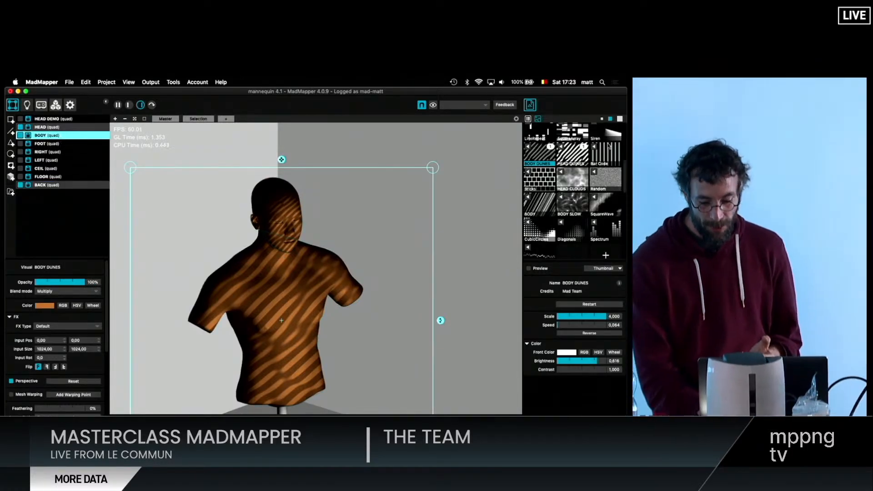
{"action": "scroll", "coordinate": [566, 145], "scroll_direction": "up", "scroll_amount": 1}
{"action": "scroll", "coordinate": [566, 144], "scroll_direction": "up", "scroll_amount": 1}
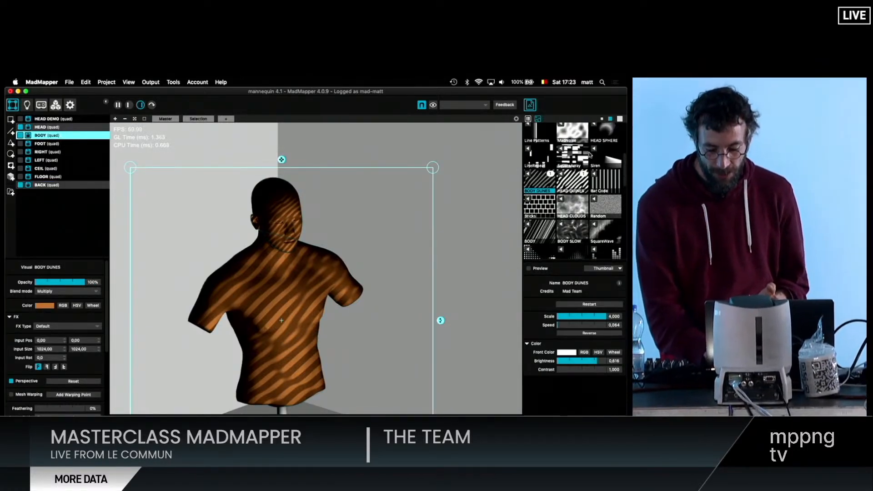
{"action": "left_click", "coordinate": [594, 177]}
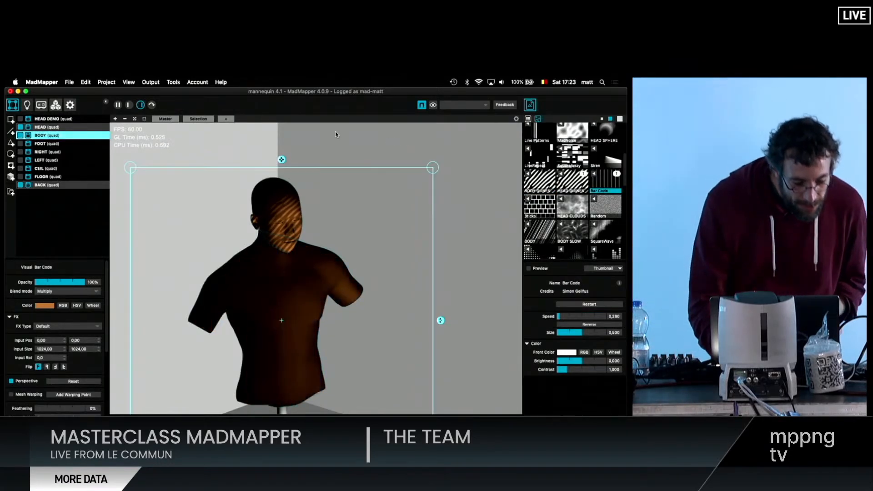
- Show the FLOOR, CEIL, LEFT, RIGHT and FOOT quads and bring the whole room into view
{"action": "left_click", "coordinate": [21, 176]}
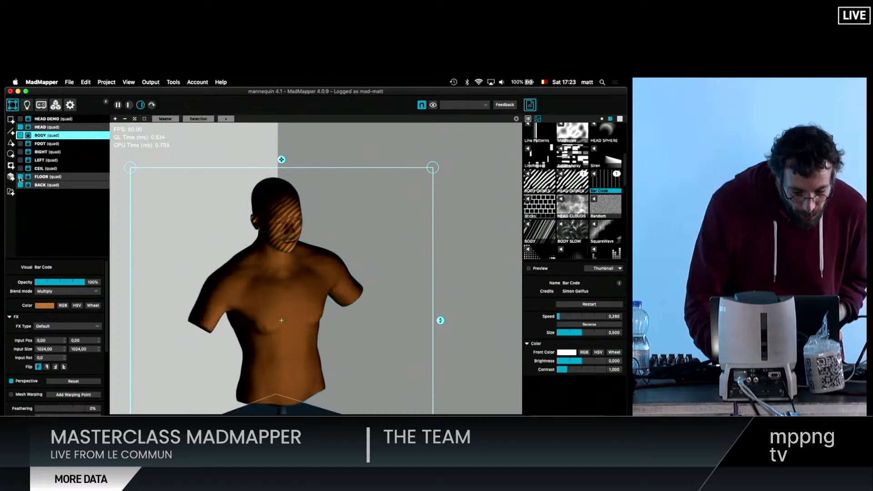
{"action": "left_click", "coordinate": [21, 168]}
{"action": "left_click", "coordinate": [20, 160]}
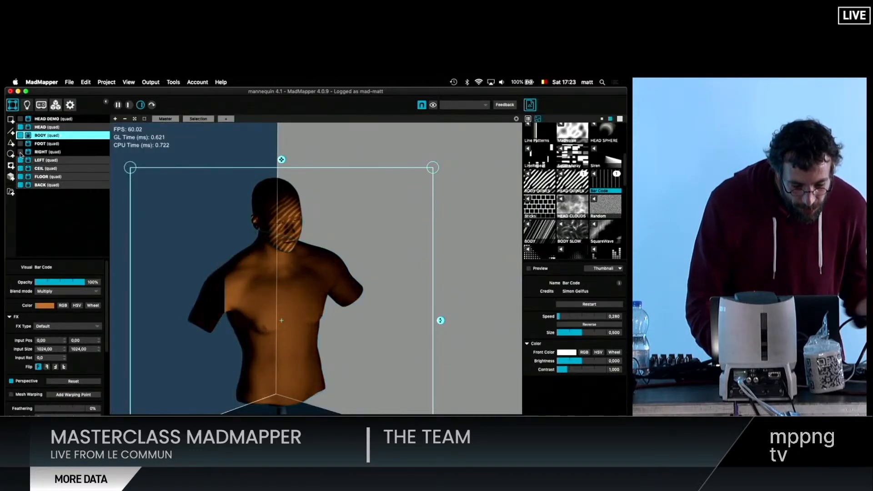
{"action": "left_click", "coordinate": [21, 151]}
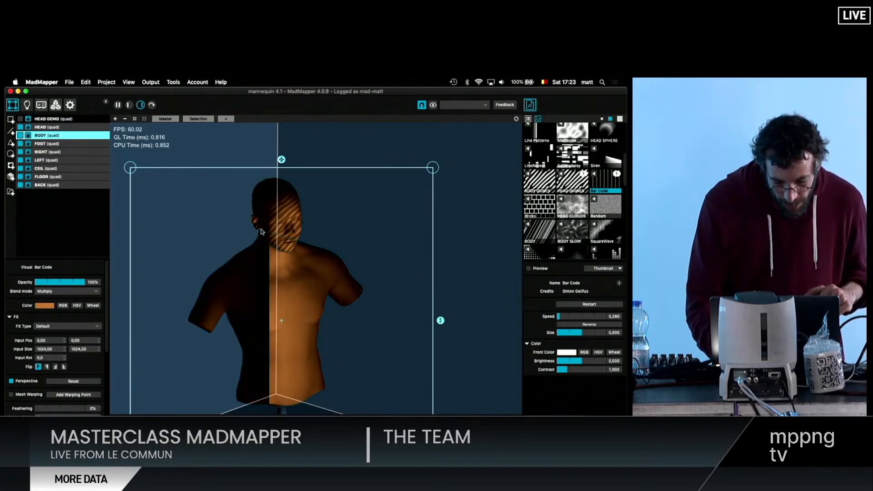
{"action": "scroll", "coordinate": [234, 236], "scroll_direction": "down", "scroll_amount": 5}
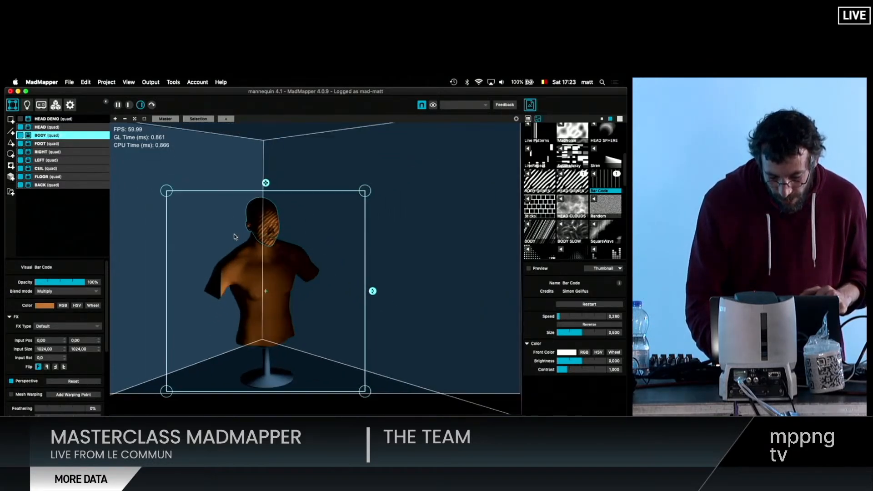
{"action": "scroll", "coordinate": [235, 236], "scroll_direction": "left", "scroll_amount": 2}
{"action": "scroll", "coordinate": [234, 236], "scroll_direction": "up", "scroll_amount": 1}
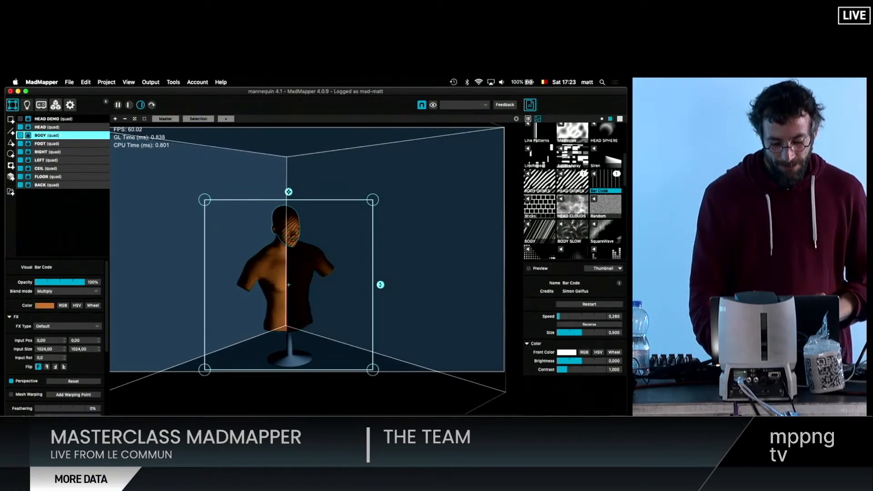
- Display the Scenes / Cues grid and bring up the options of the WHITE-1 cue
{"action": "key", "text": "super+b"}
{"action": "scroll", "coordinate": [160, 354], "scroll_direction": "down", "scroll_amount": 1}
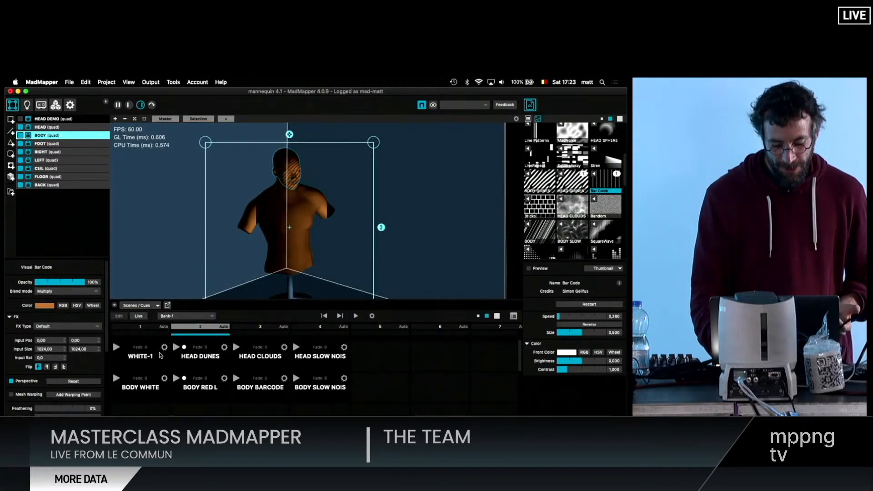
{"action": "right_click", "coordinate": [160, 355]}
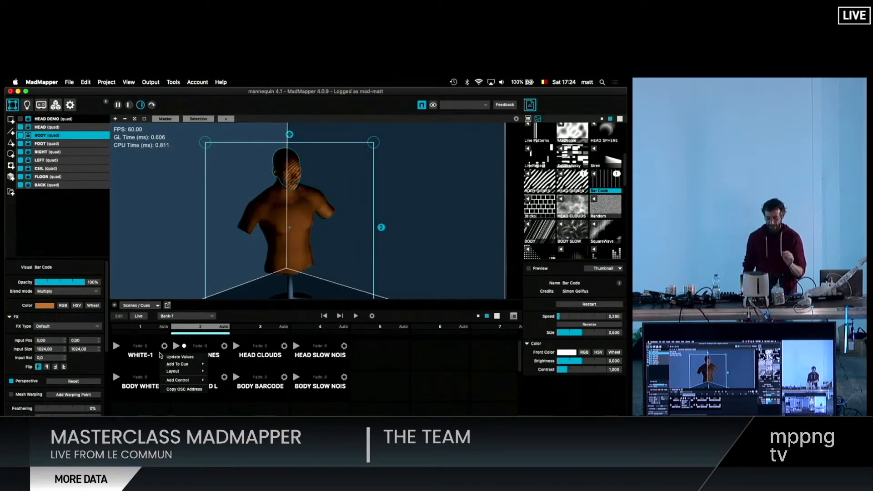
{"action": "scroll", "coordinate": [230, 243], "scroll_direction": "down", "scroll_amount": 4}
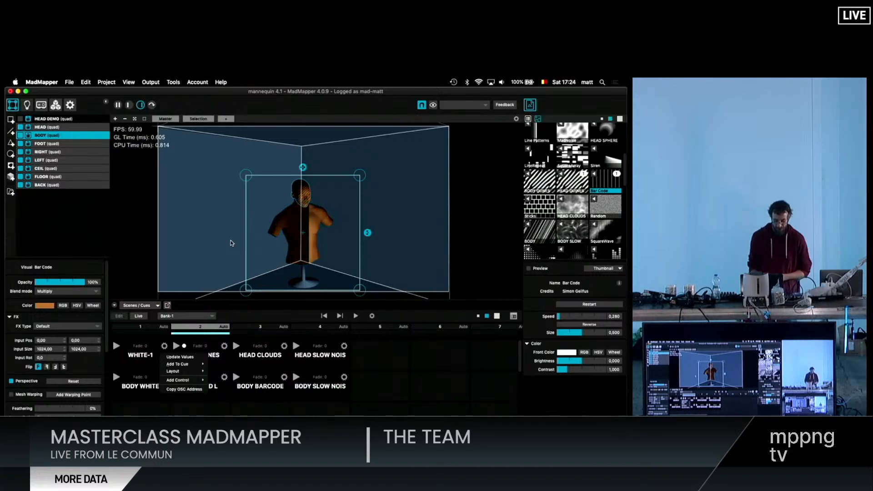
- Dismiss the cue options and inspect the LEFT quad and the BACK quad by selecting each one
{"action": "left_click", "coordinate": [231, 243]}
{"action": "left_click", "coordinate": [230, 244]}
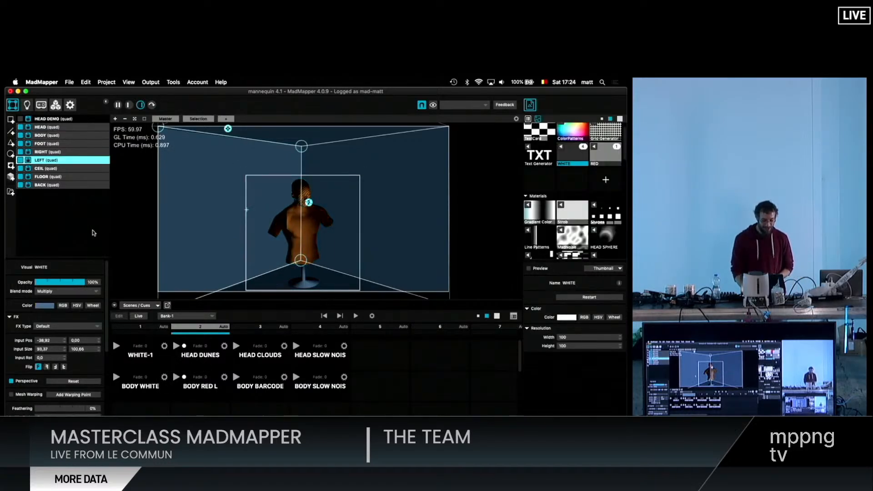
{"action": "left_click", "coordinate": [76, 185]}
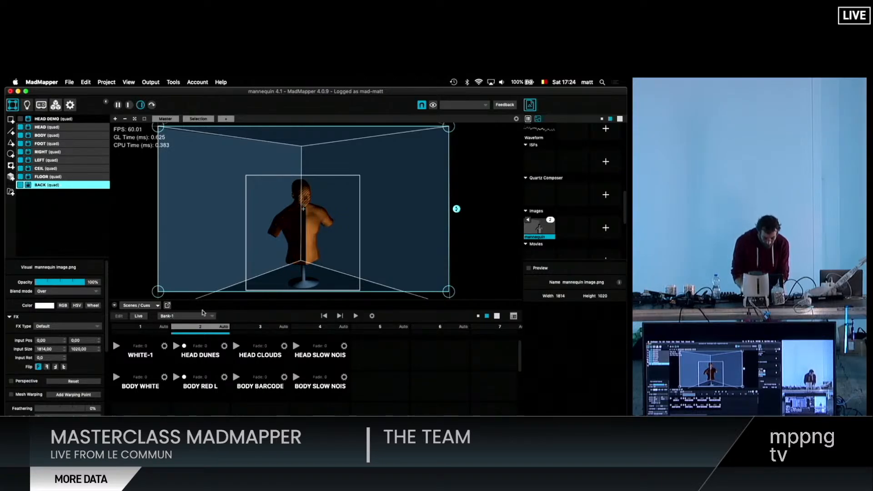
- Create a new cue bank, name it DEMO and look over its empty scene and cue slots
{"action": "left_click", "coordinate": [212, 317]}
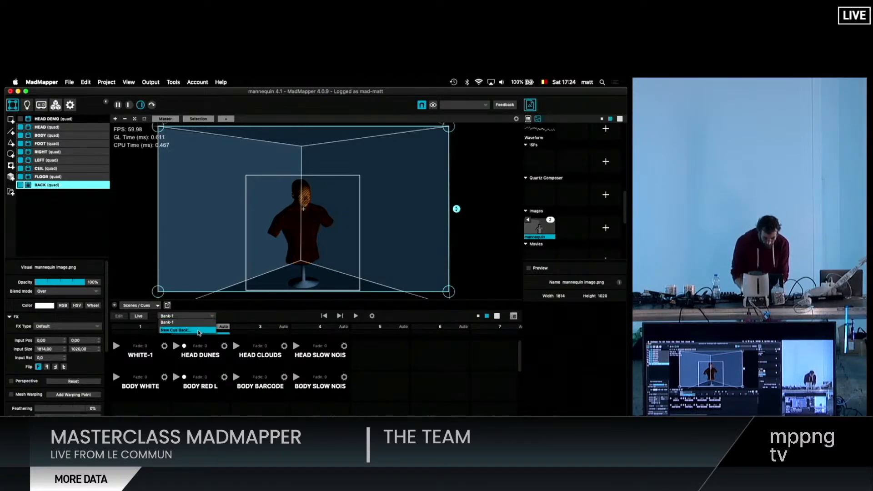
{"action": "left_click", "coordinate": [198, 331]}
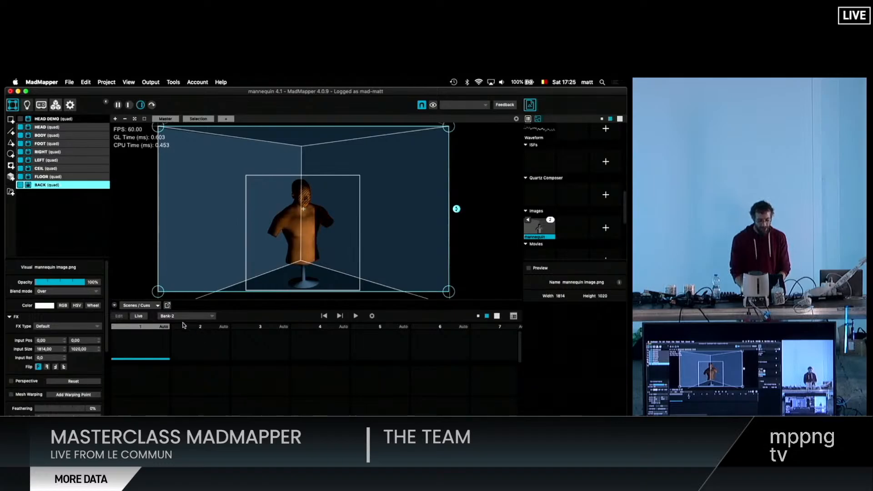
{"action": "double_click", "coordinate": [182, 317]}
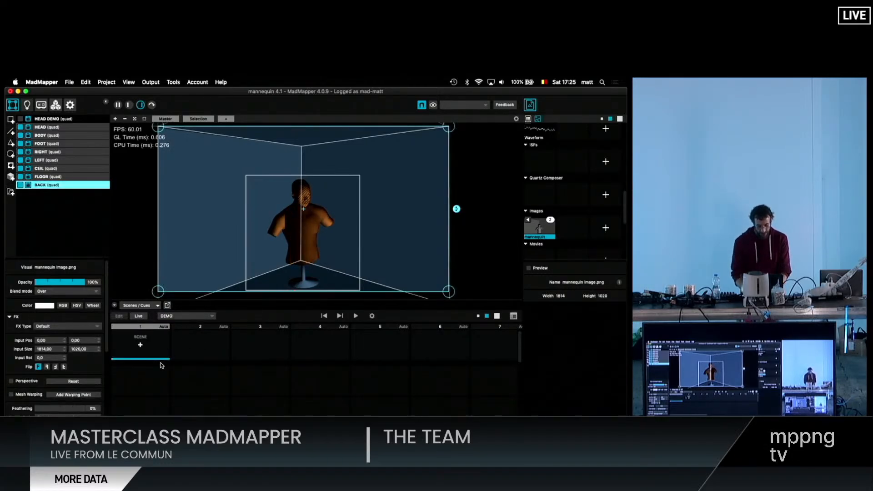
{"action": "scroll", "coordinate": [144, 377], "scroll_direction": "down", "scroll_amount": 2}
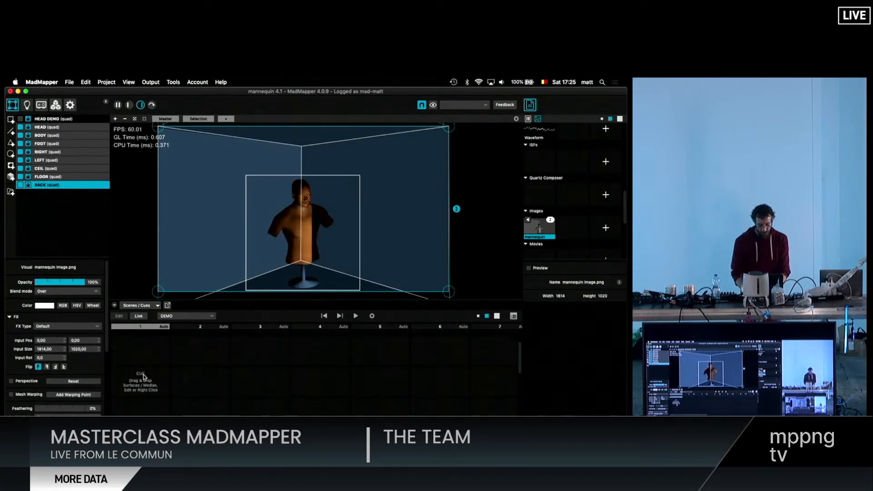
{"action": "scroll", "coordinate": [143, 377], "scroll_direction": "up", "scroll_amount": 1}
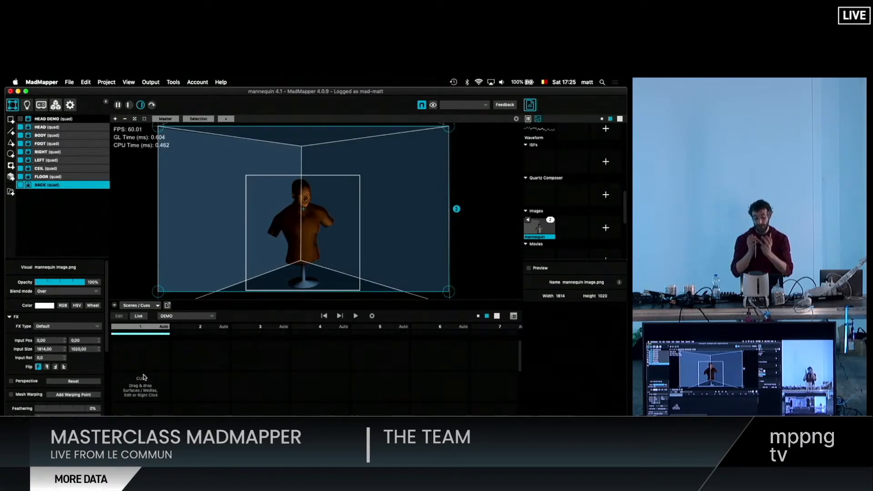
- Return to cue bank Bank-1 and trigger the WHITE-1 and HEAD DUNES cues, examining each on the mannequin's head
{"action": "left_click", "coordinate": [212, 318]}
{"action": "left_click", "coordinate": [195, 323]}
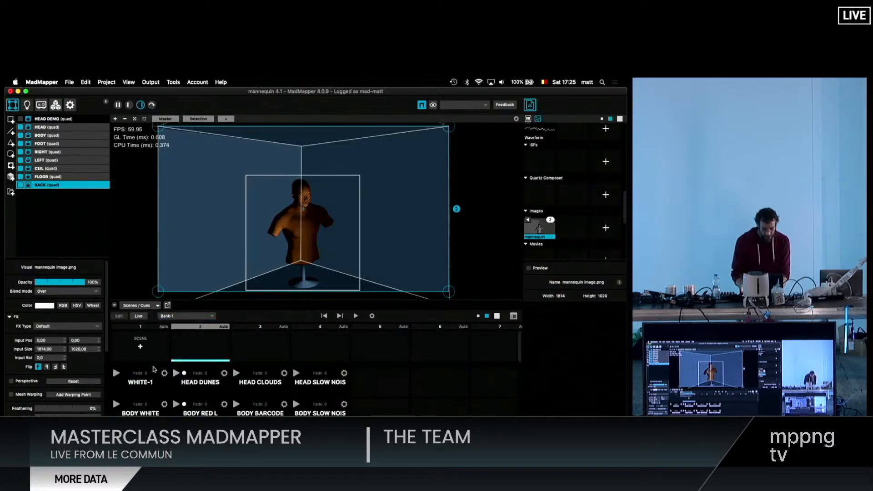
{"action": "left_click", "coordinate": [116, 373]}
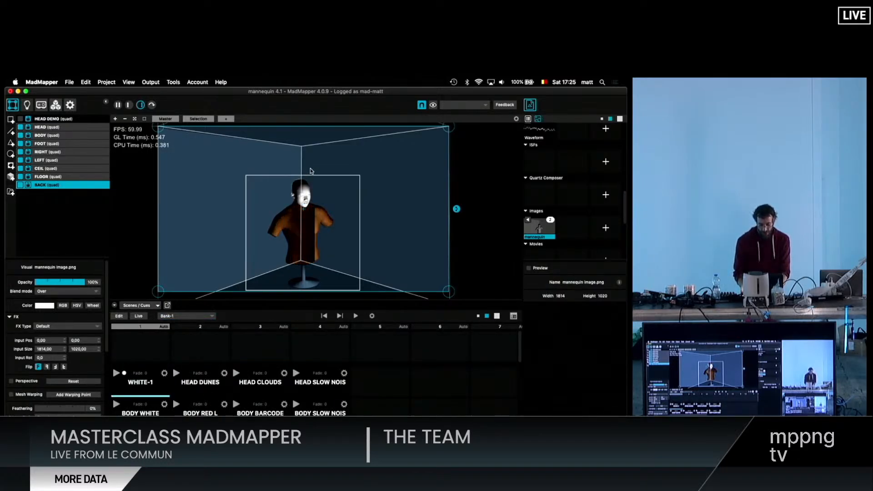
{"action": "scroll", "coordinate": [307, 216], "scroll_direction": "up", "scroll_amount": 5}
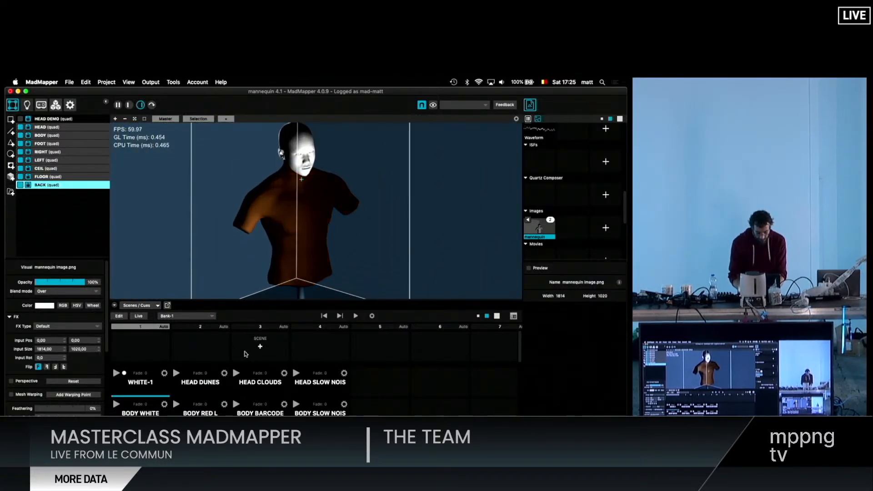
{"action": "left_click", "coordinate": [176, 373]}
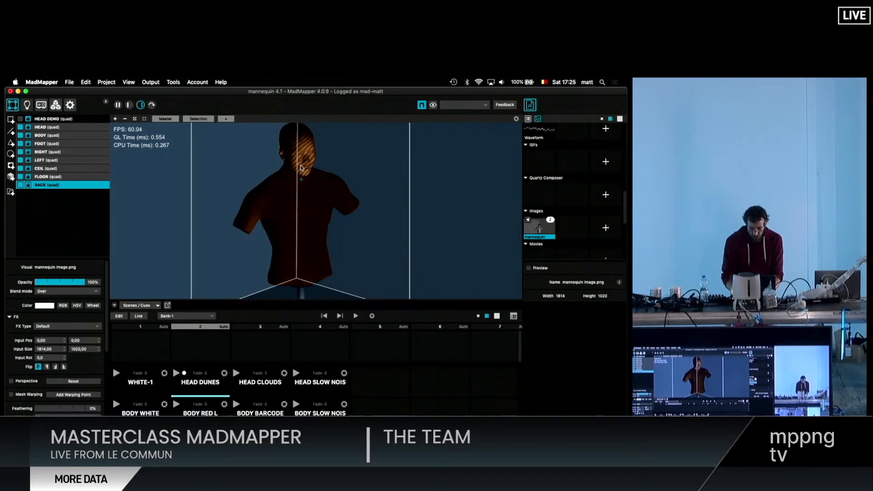
{"action": "scroll", "coordinate": [300, 167], "scroll_direction": "up", "scroll_amount": 6}
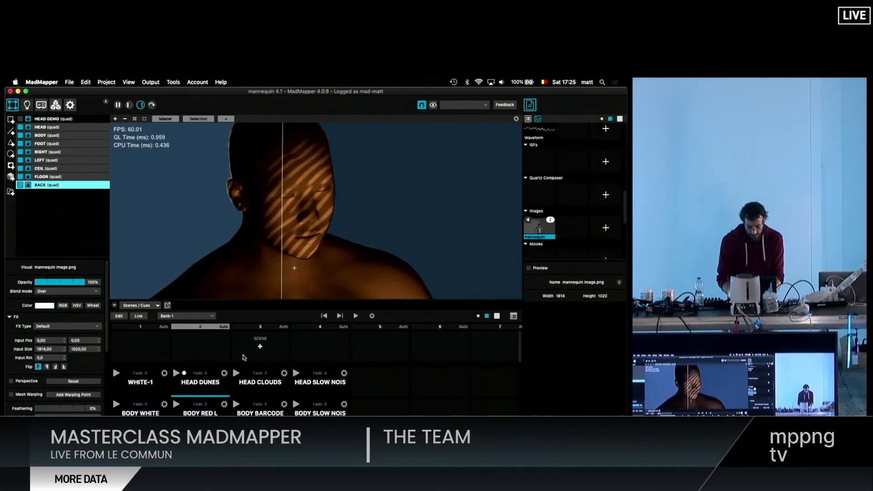
- Trigger the HEAD CLOUDS cue, and show the HEAD quad's input texture side by side with the output
{"action": "left_click", "coordinate": [236, 373]}
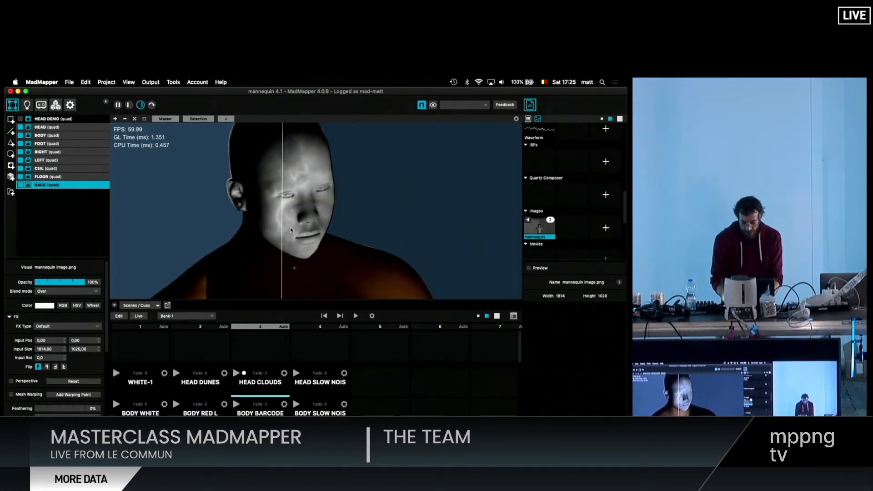
{"action": "left_click", "coordinate": [291, 229]}
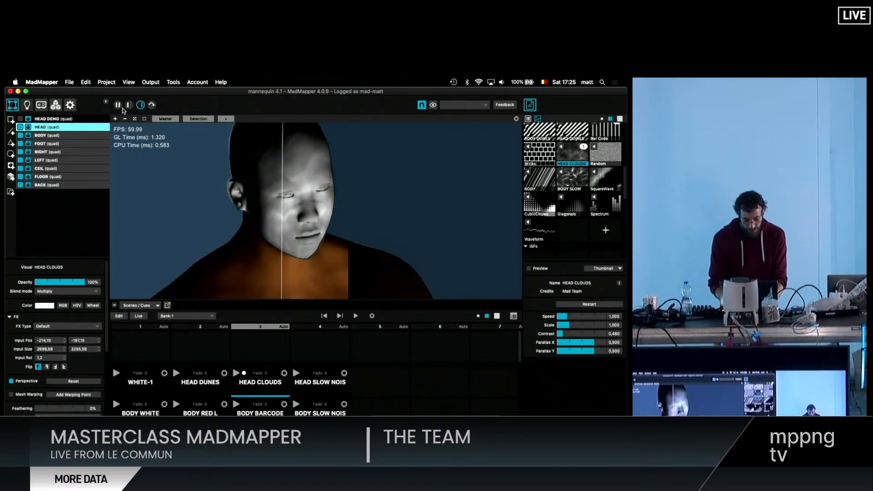
{"action": "left_click", "coordinate": [119, 106]}
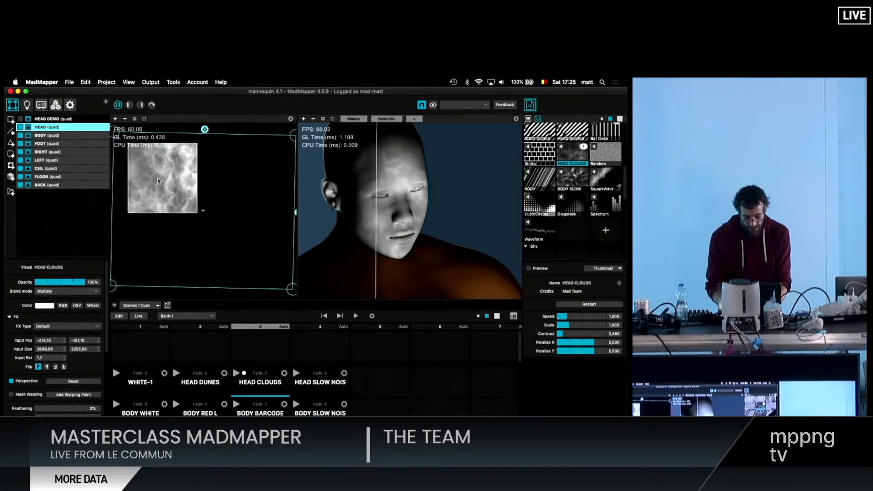
{"action": "scroll", "coordinate": [190, 184], "scroll_direction": "up", "scroll_amount": 5}
{"action": "scroll", "coordinate": [213, 224], "scroll_direction": "down", "scroll_amount": 4}
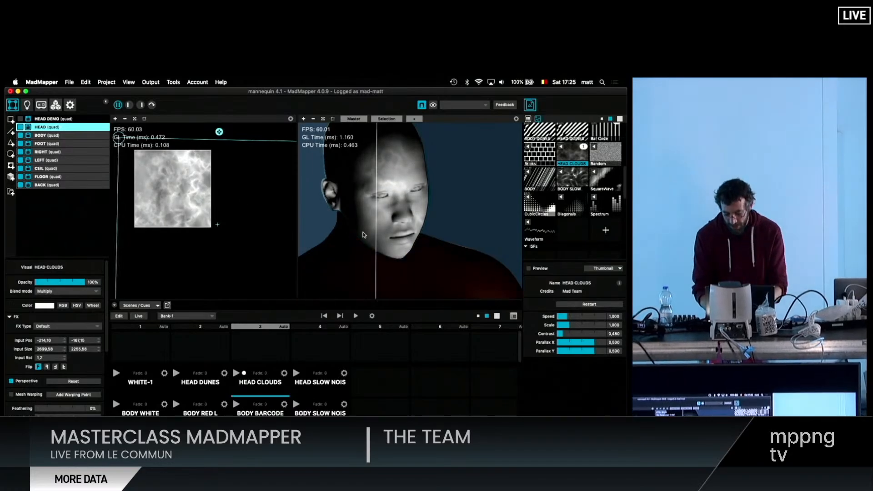
- Trigger the HEAD SLOW NOIS cue and examine the slow noise on the face up close
{"action": "left_click", "coordinate": [296, 373]}
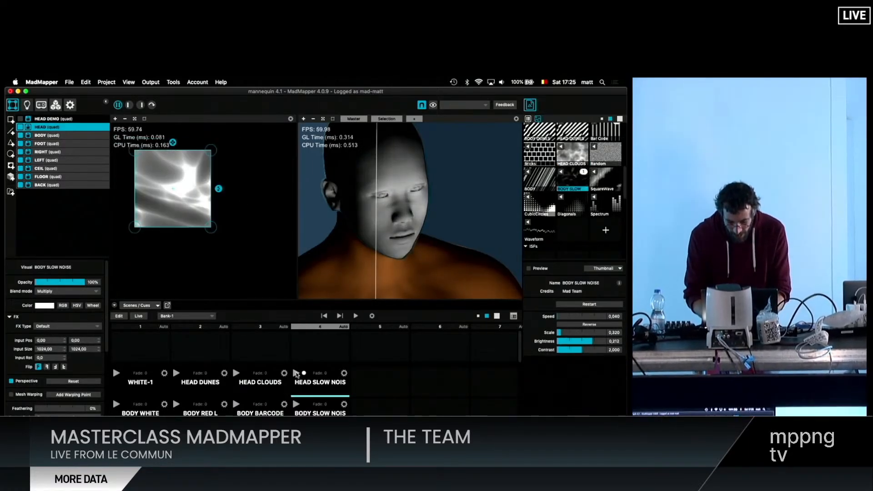
{"action": "scroll", "coordinate": [409, 197], "scroll_direction": "up", "scroll_amount": 1}
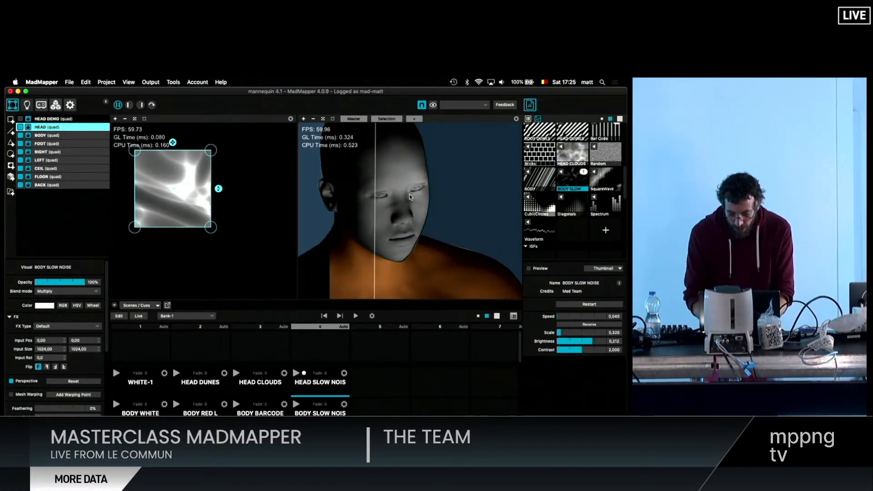
{"action": "scroll", "coordinate": [410, 197], "scroll_direction": "up", "scroll_amount": 5}
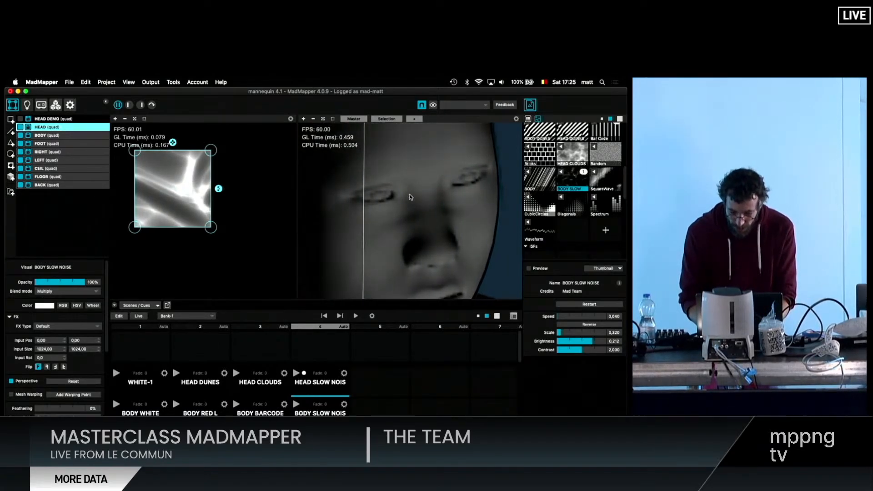
{"action": "scroll", "coordinate": [410, 196], "scroll_direction": "down", "scroll_amount": 5}
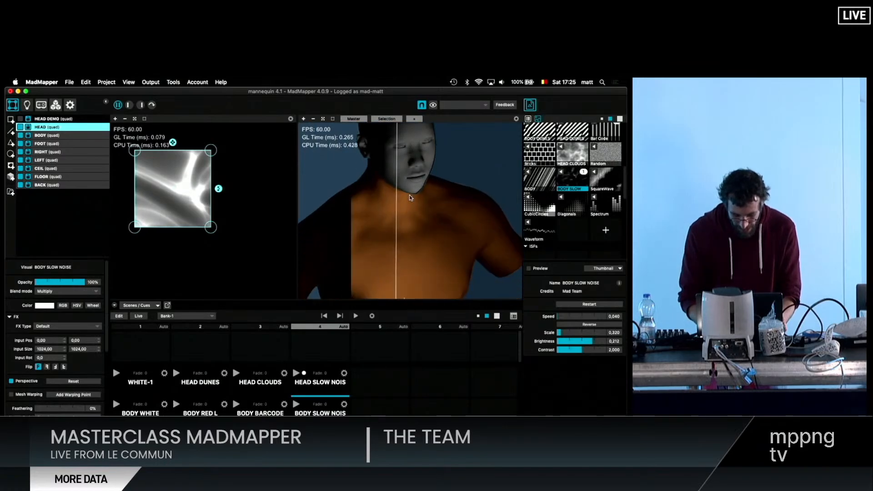
- Trigger the BODY WHITE, BODY RED L and BODY BARCODE cues in turn, examining each on the torso
{"action": "left_click", "coordinate": [117, 407]}
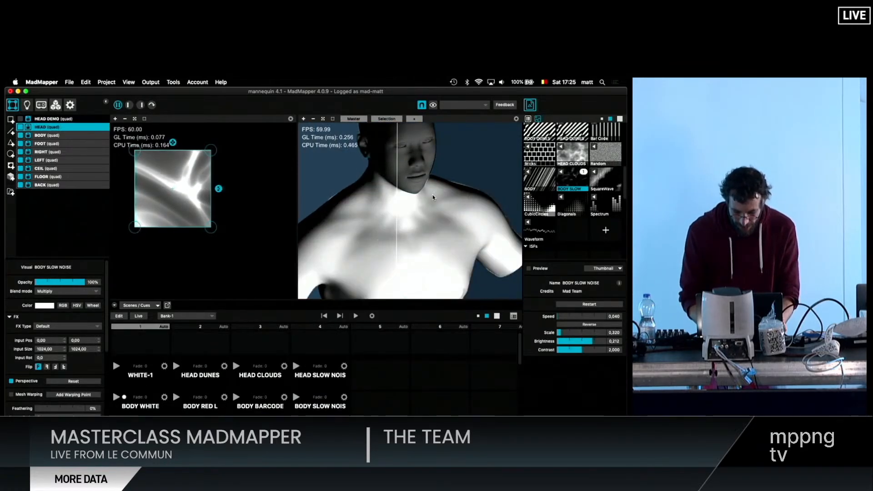
{"action": "scroll", "coordinate": [432, 198], "scroll_direction": "down", "scroll_amount": 3}
{"action": "left_click", "coordinate": [177, 398]}
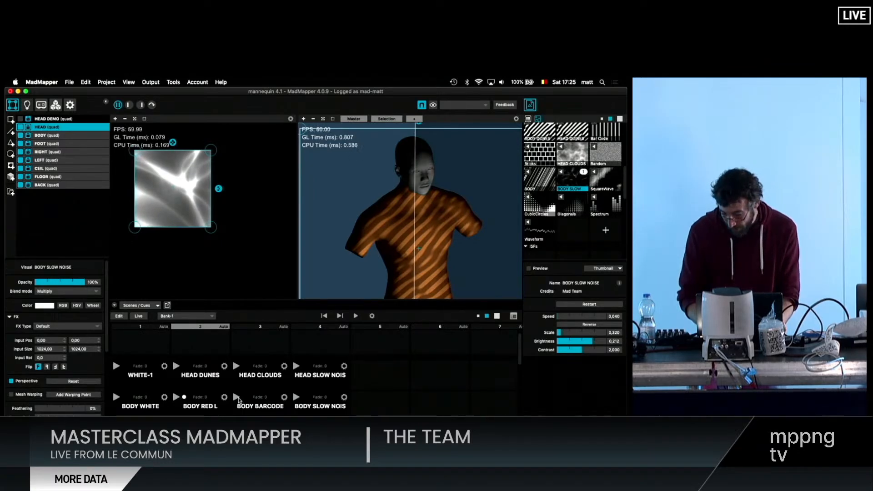
{"action": "left_click", "coordinate": [237, 398]}
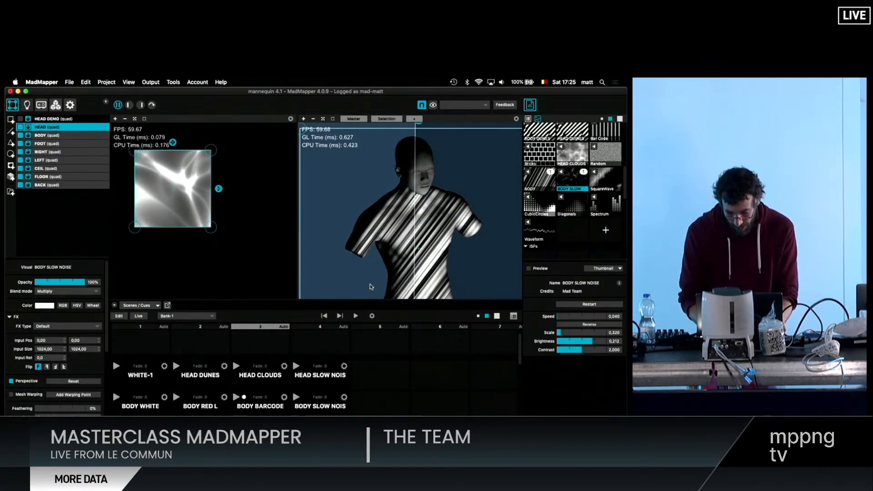
{"action": "left_click_drag", "start_coordinate": [395, 268], "coordinate": [367, 236]}
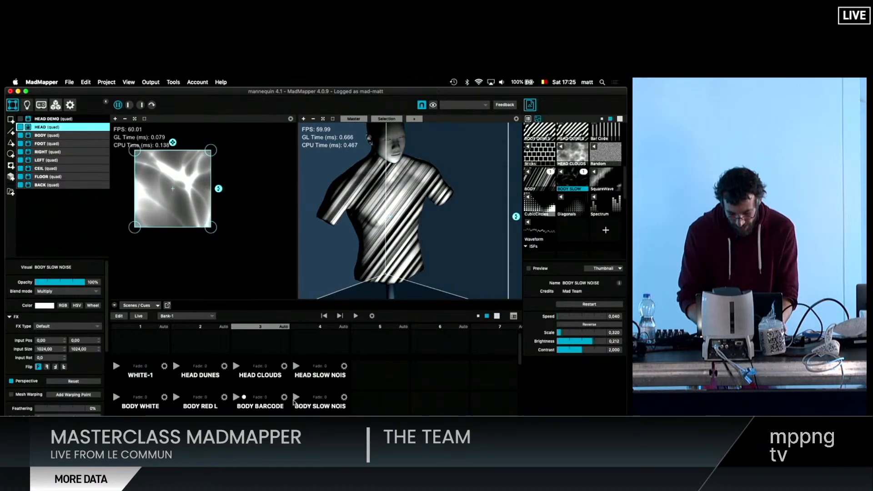
- Trigger the BODY SLOW NOIS cue and check it on the whole bust
{"action": "left_click", "coordinate": [295, 397]}
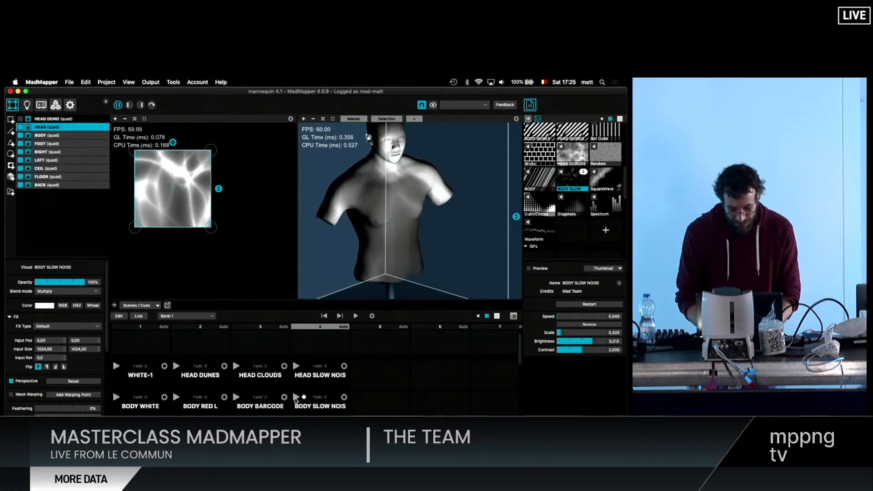
{"action": "scroll", "coordinate": [365, 132], "scroll_direction": "up", "scroll_amount": 3}
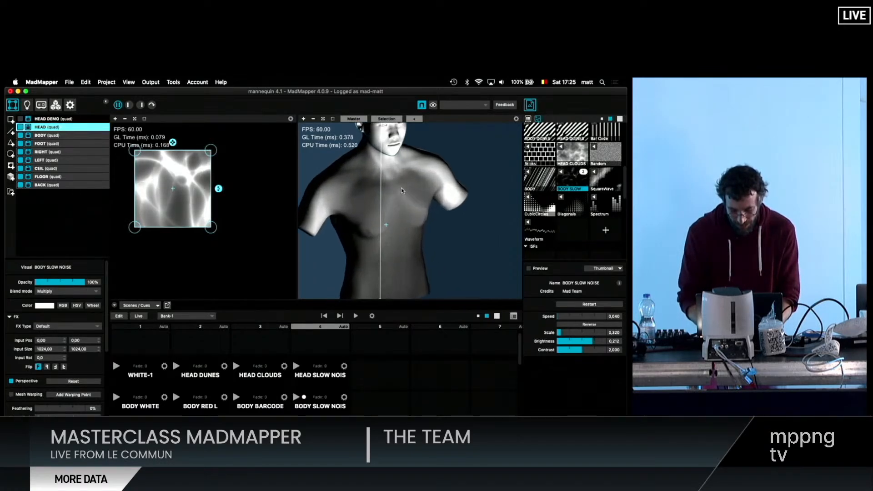
{"action": "scroll", "coordinate": [393, 154], "scroll_direction": "down", "scroll_amount": 5}
{"action": "left_click_drag", "start_coordinate": [402, 181], "coordinate": [401, 190]}
{"action": "scroll", "coordinate": [401, 191], "scroll_direction": "down", "scroll_amount": 3}
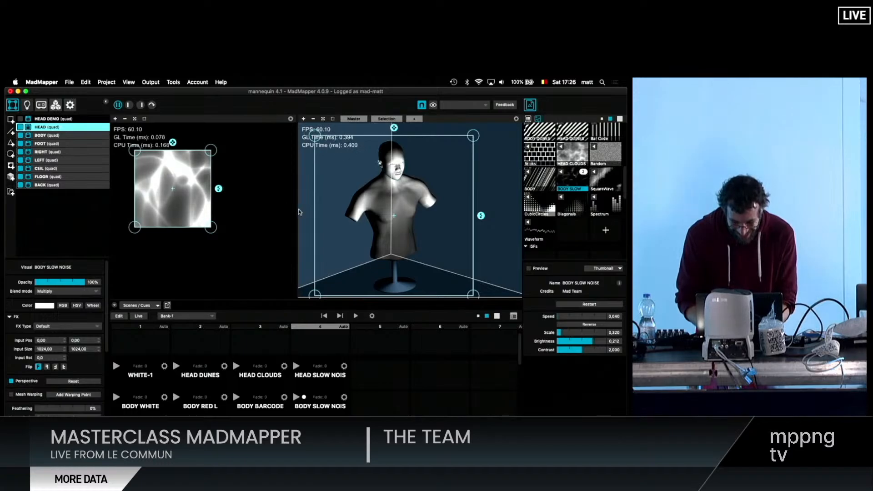
- Disable the HEAD SCHEDULER module and add a new Cue Scheduler module
{"action": "left_click_drag", "start_coordinate": [297, 210], "coordinate": [251, 210]}
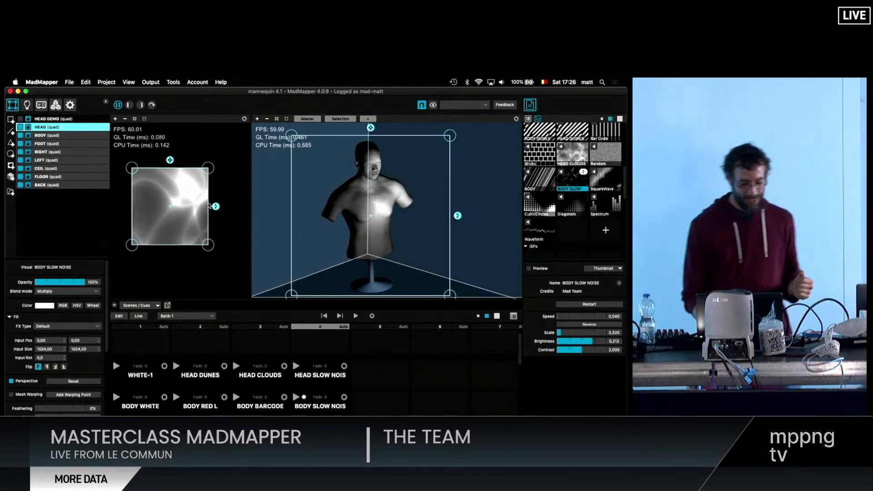
{"action": "left_click", "coordinate": [55, 106]}
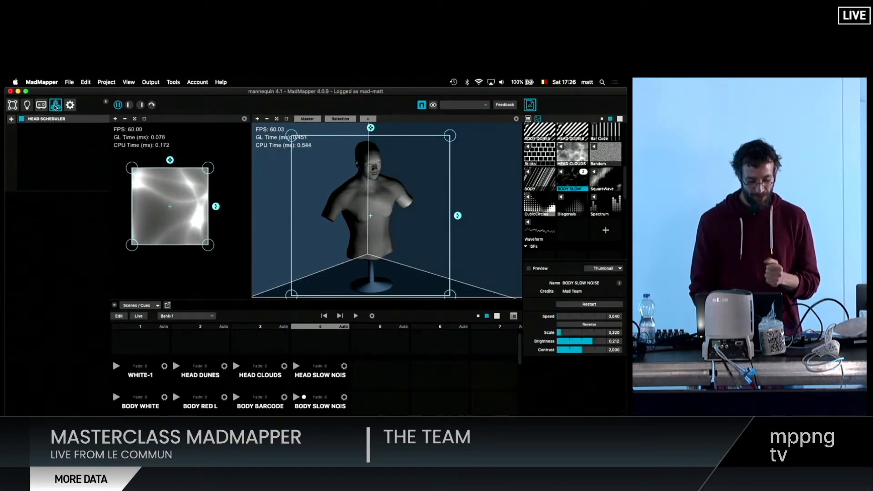
{"action": "left_click", "coordinate": [24, 120]}
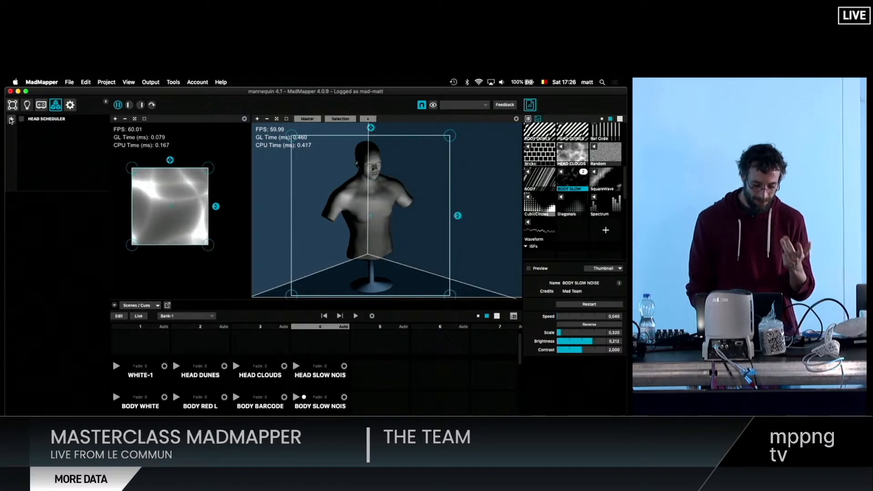
{"action": "left_click", "coordinate": [10, 120]}
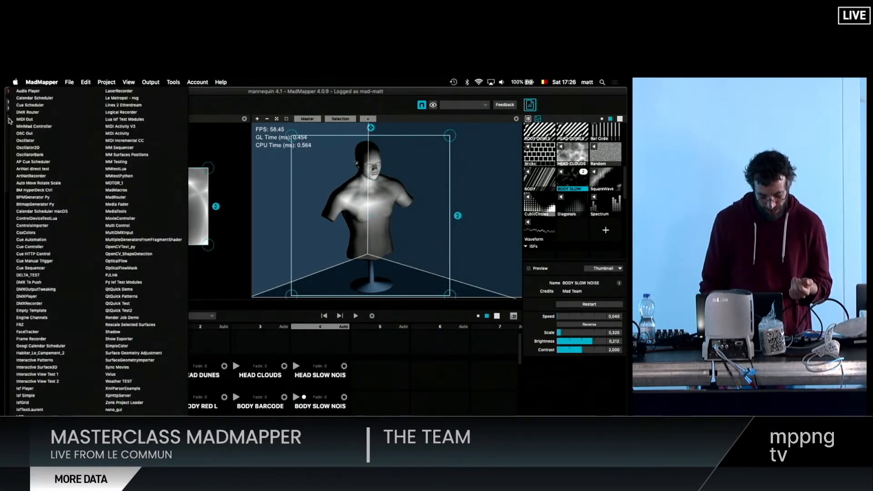
{"action": "left_click", "coordinate": [10, 120]}
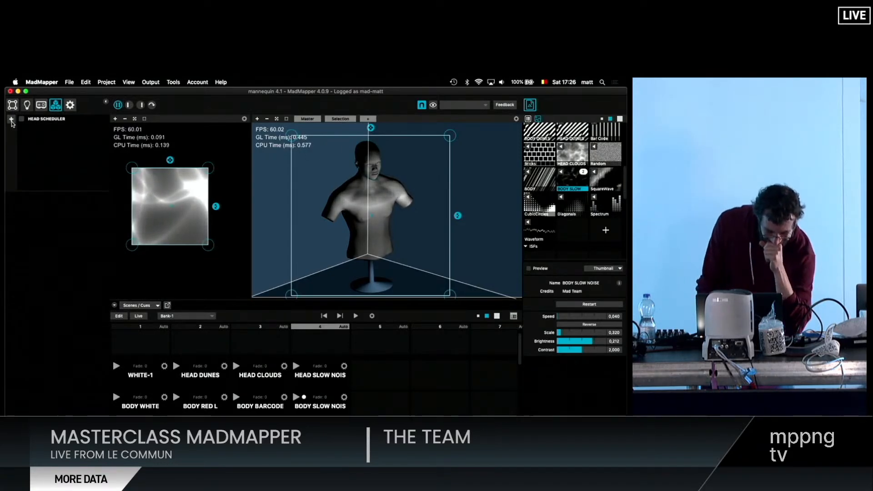
{"action": "left_click", "coordinate": [12, 119]}
{"action": "left_click", "coordinate": [41, 103]}
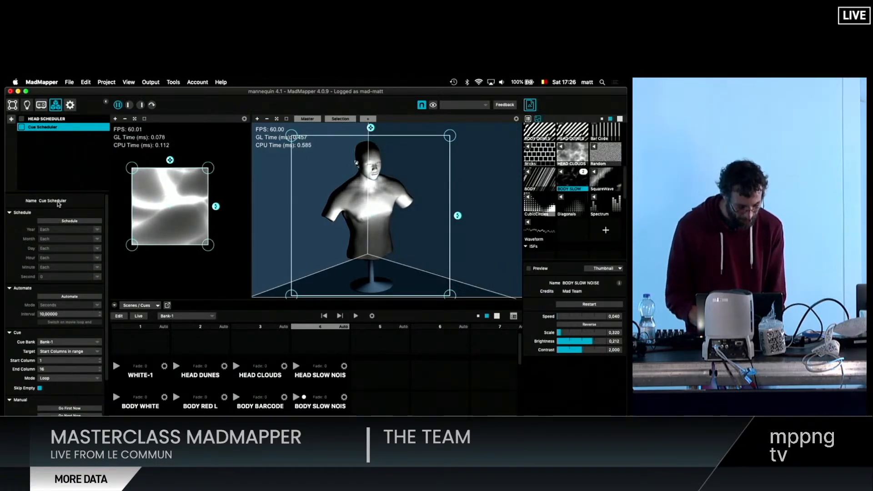
- Set the Cue Scheduler to Start Cues in range on row 1, columns 1 to 4, with the mode on Random
{"action": "left_click_drag", "start_coordinate": [63, 195], "coordinate": [68, 153]}
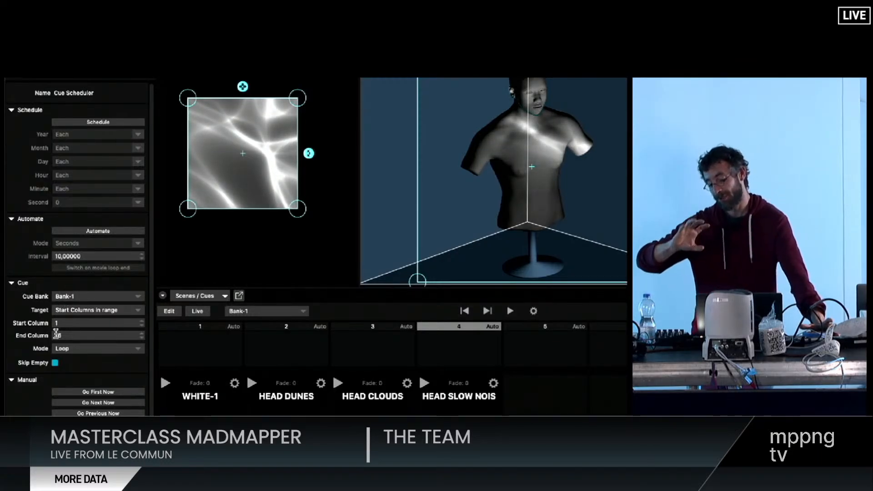
{"action": "left_click", "coordinate": [113, 316]}
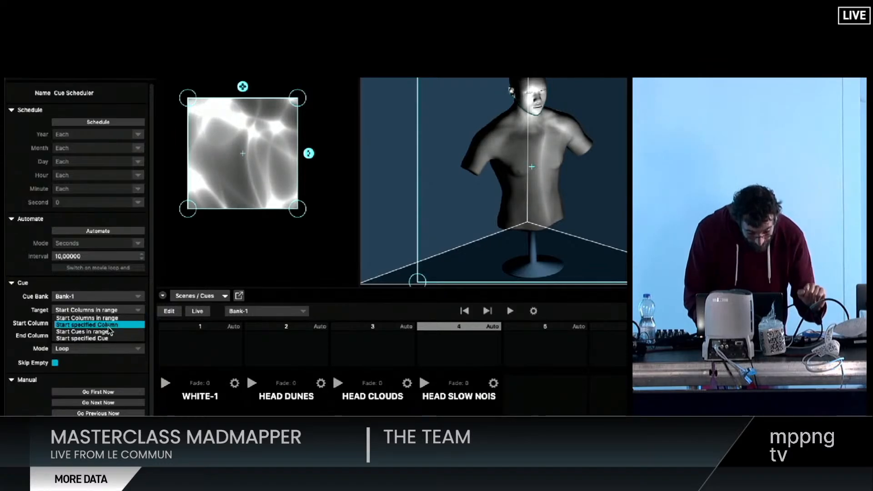
{"action": "left_click", "coordinate": [109, 332]}
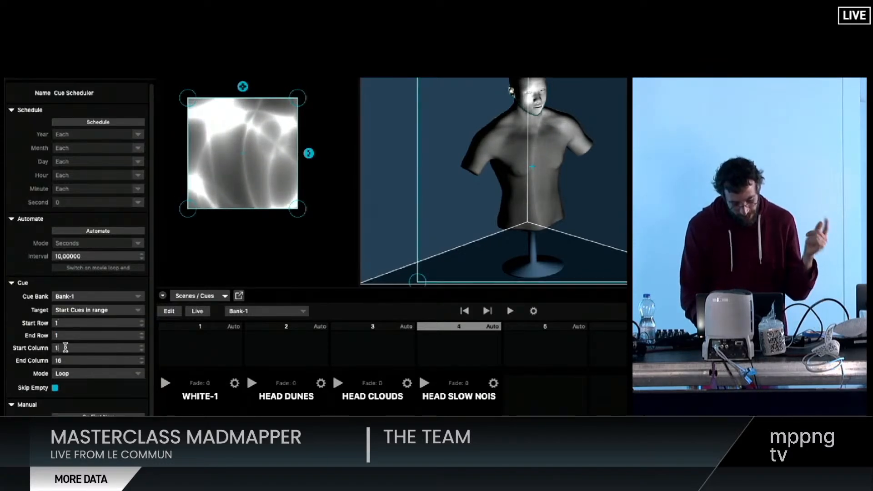
{"action": "key", "text": "Tab"}
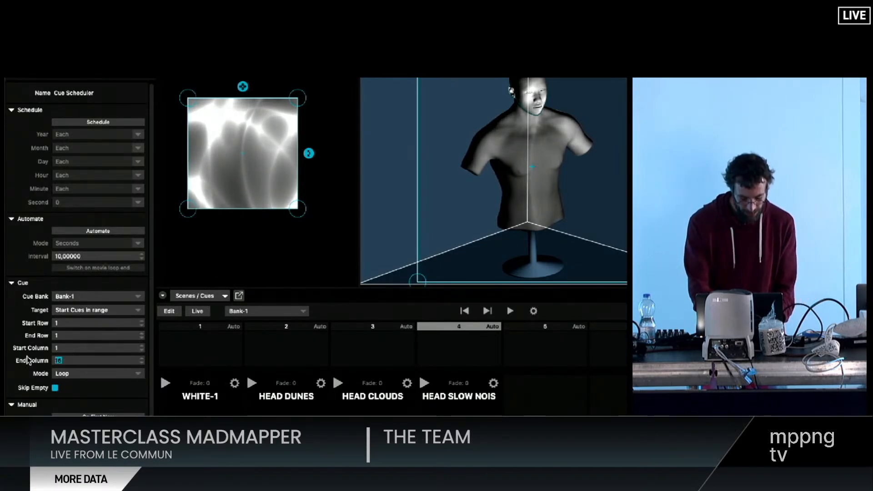
{"action": "type", "text": "4"}
{"action": "left_click", "coordinate": [68, 374]}
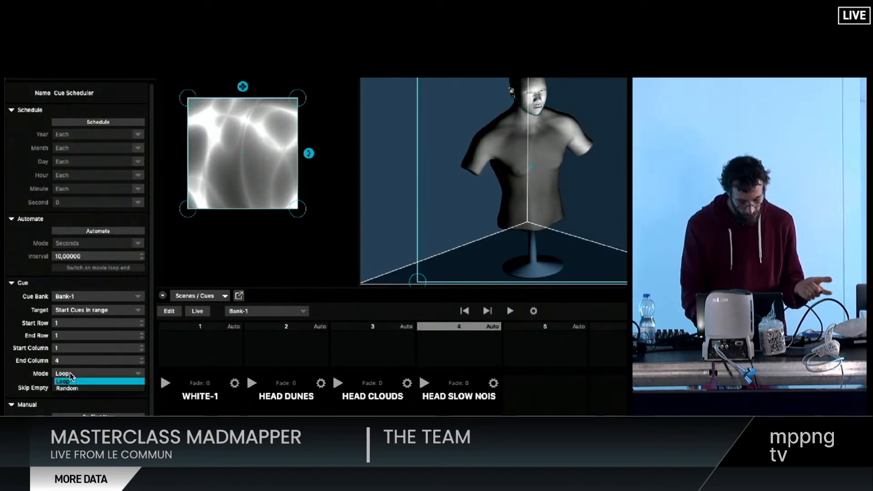
{"action": "left_click", "coordinate": [71, 389]}
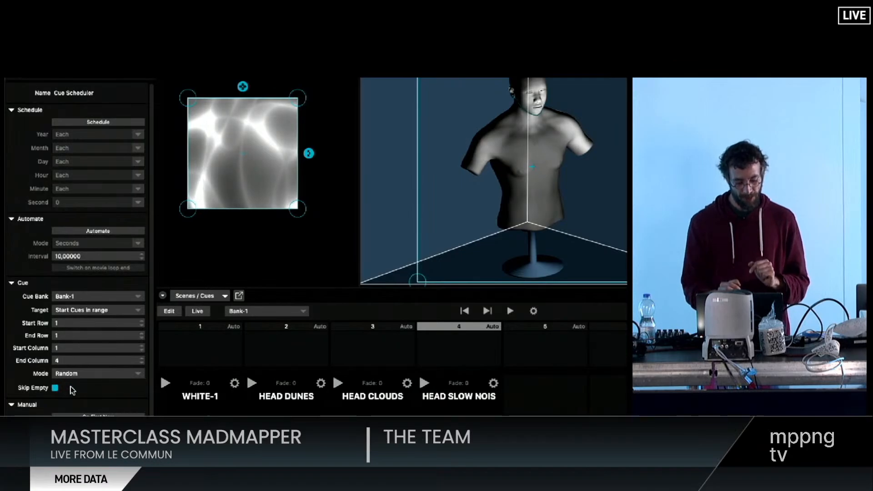
{"action": "scroll", "coordinate": [71, 389], "scroll_direction": "down", "scroll_amount": 3}
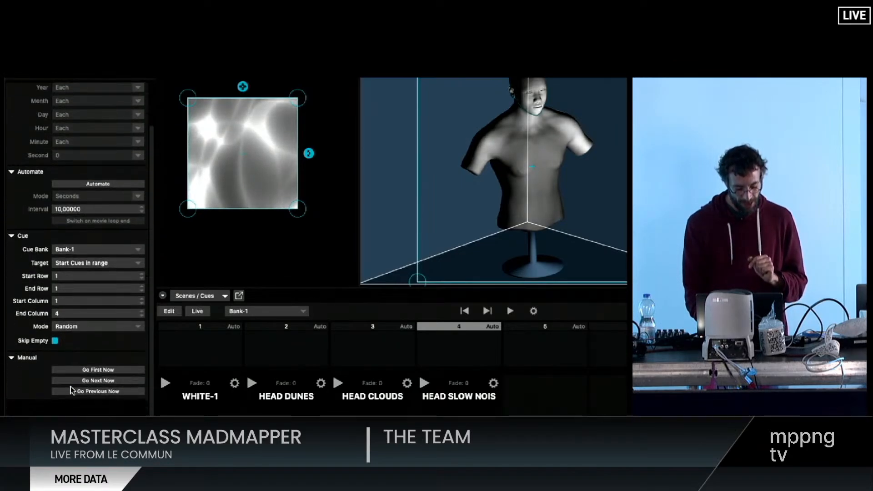
{"action": "scroll", "coordinate": [71, 390], "scroll_direction": "up", "scroll_amount": 3}
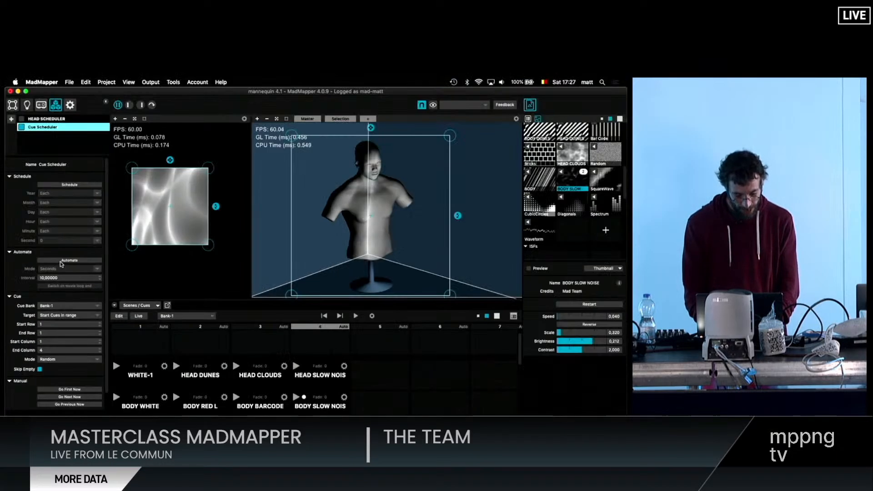
- Turn on the Cue Scheduler's automation with an interval of 1 second, and check the random cues on the head up close
{"action": "left_click", "coordinate": [85, 232]}
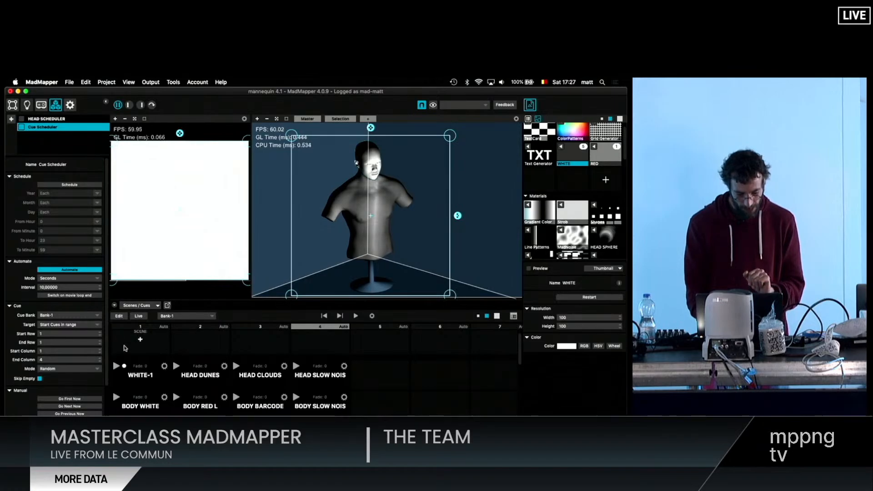
{"action": "left_click_drag", "start_coordinate": [64, 287], "coordinate": [29, 288]}
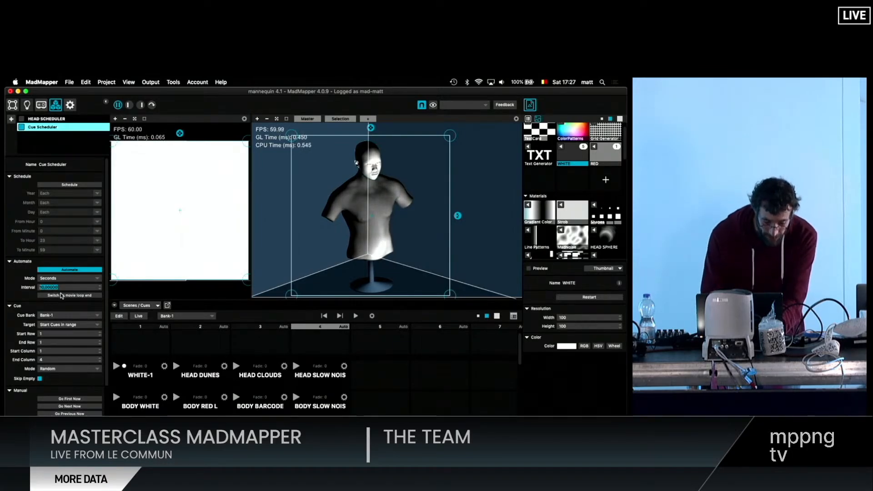
{"action": "type", "text": "1"}
{"action": "key", "text": "Return"}
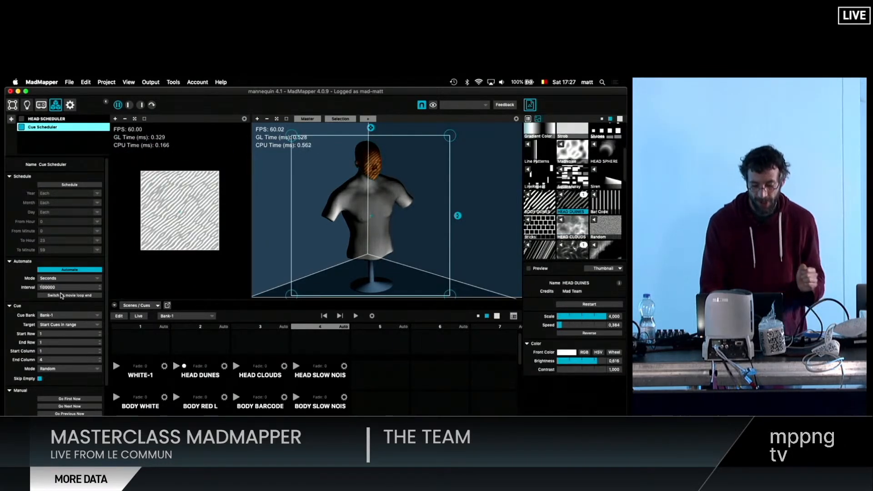
{"action": "scroll", "coordinate": [363, 147], "scroll_direction": "up", "scroll_amount": 10}
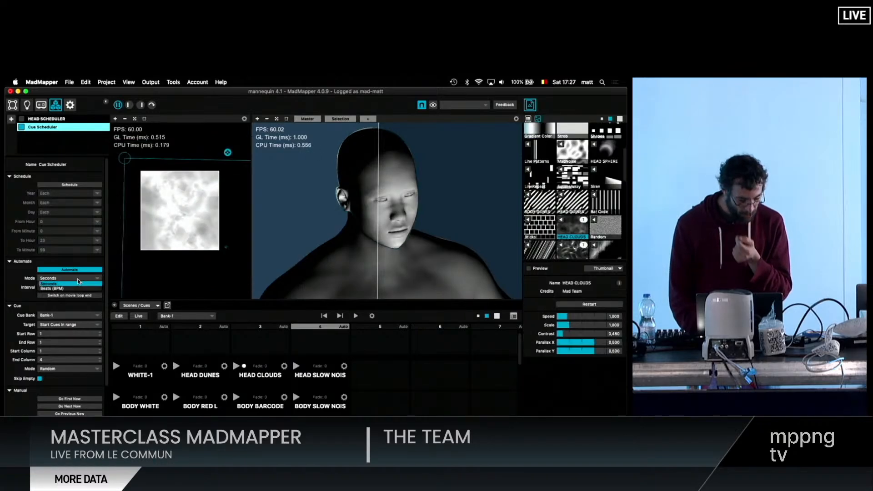
- Set the automation interval to 10 in Seconds mode, point out the head cue row and switch the automation off
{"action": "left_click", "coordinate": [78, 282]}
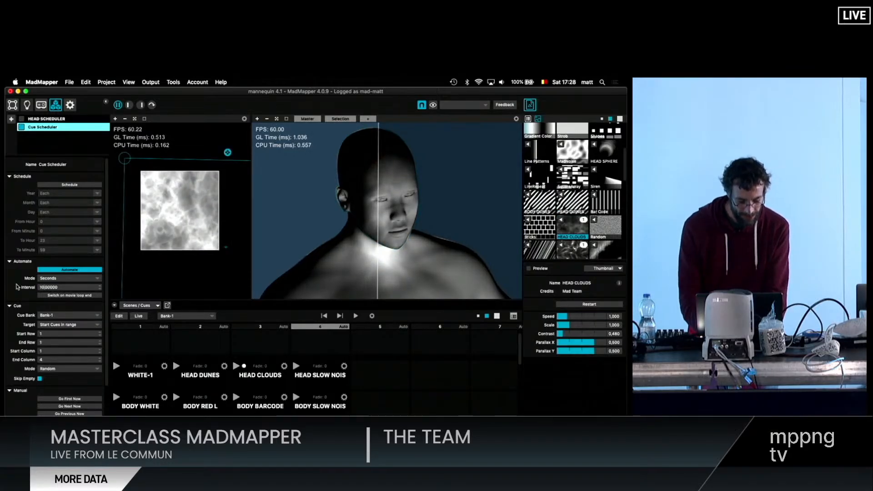
{"action": "left_click", "coordinate": [326, 378]}
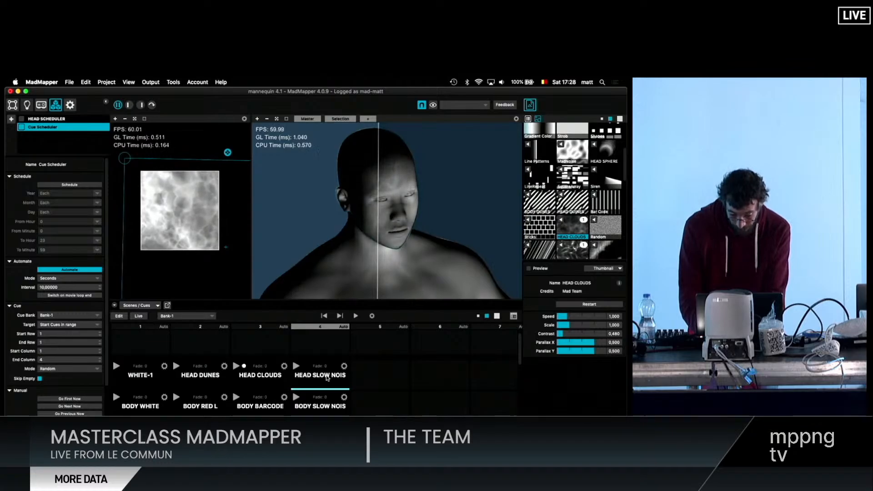
{"action": "left_click", "coordinate": [145, 373]}
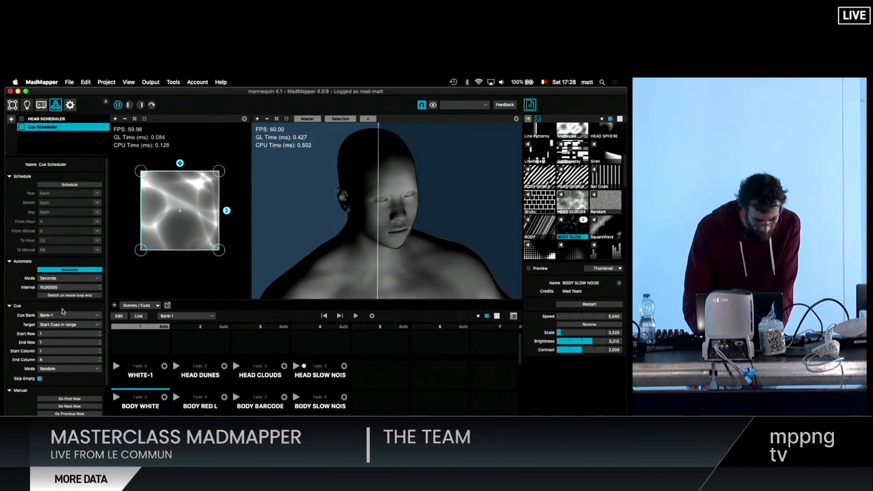
{"action": "scroll", "coordinate": [55, 303], "scroll_direction": "down", "scroll_amount": 2}
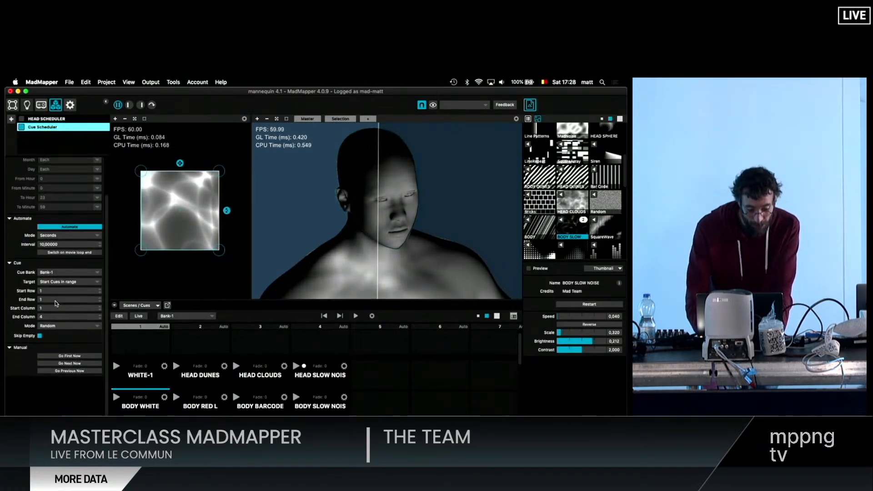
{"action": "left_click", "coordinate": [70, 226]}
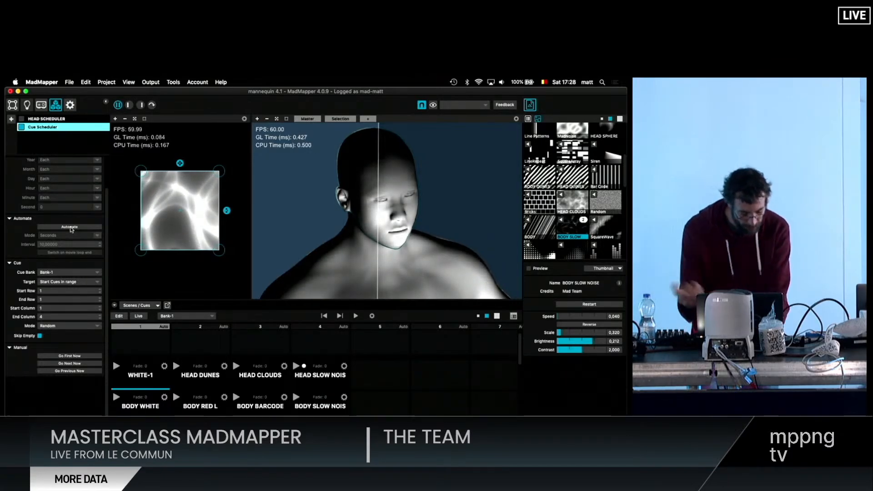
- Check which scheduler controls can be mapped in control editing mode, and manually fire the scheduler's next cue twice
{"action": "key", "text": "super+e"}
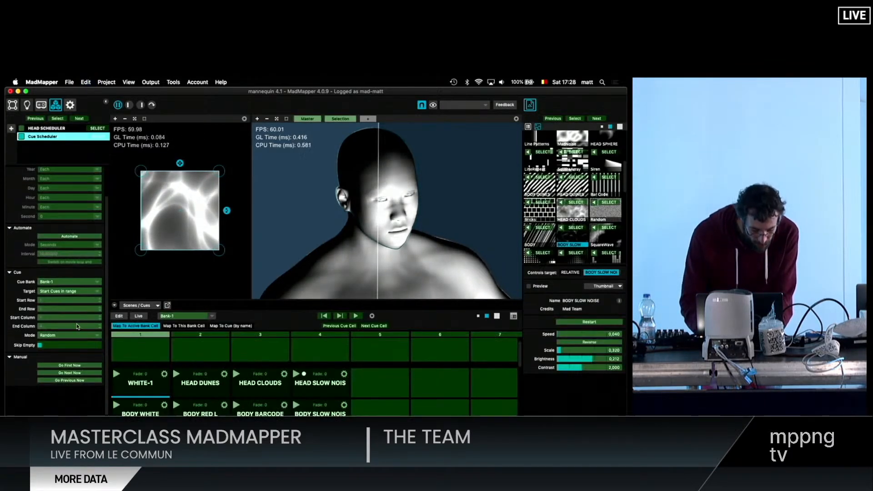
{"action": "key", "text": "super+e"}
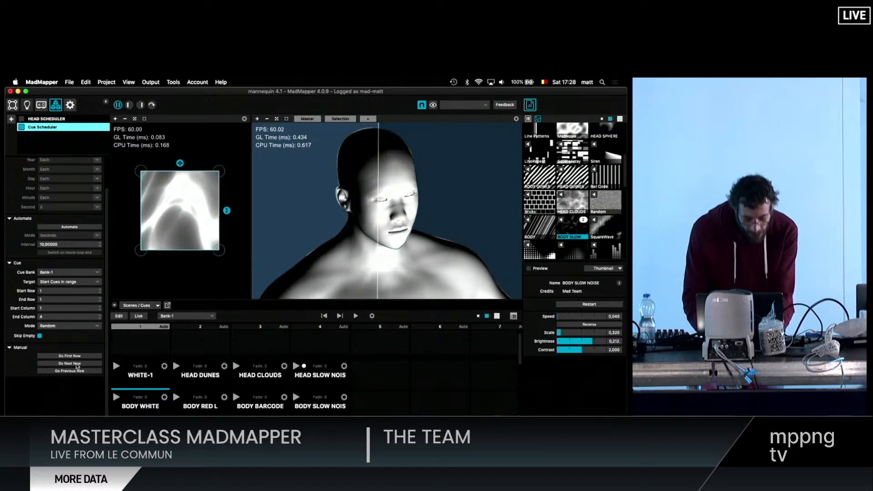
{"action": "left_click", "coordinate": [76, 363]}
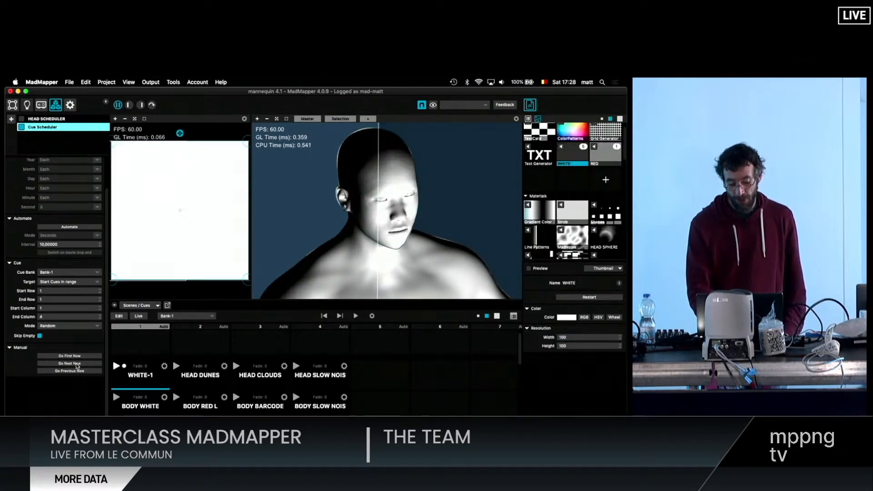
{"action": "left_click", "coordinate": [75, 364]}
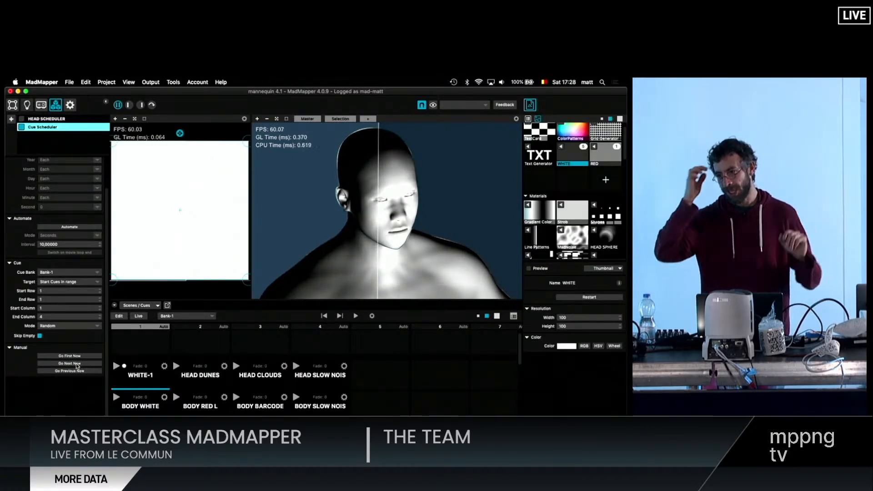
- Set the scheduler mode to Loop and advance manually through the head cues with Go Next Now
{"action": "left_click", "coordinate": [50, 326]}
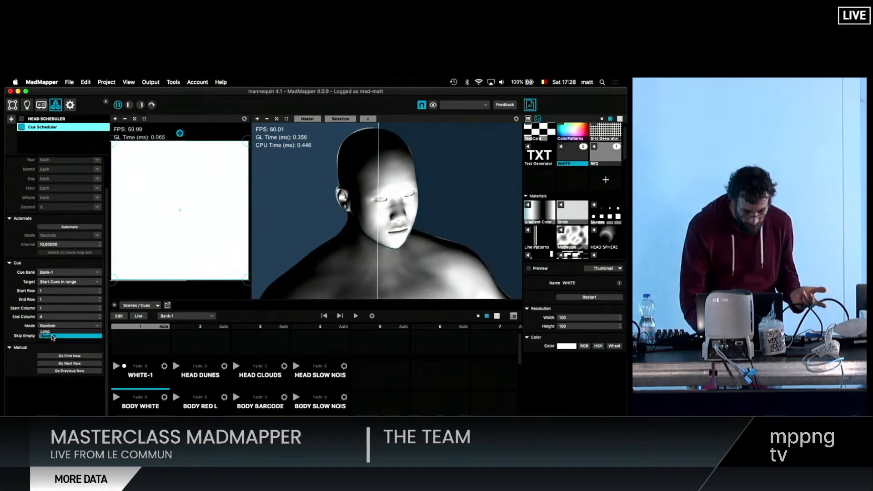
{"action": "left_click", "coordinate": [51, 332]}
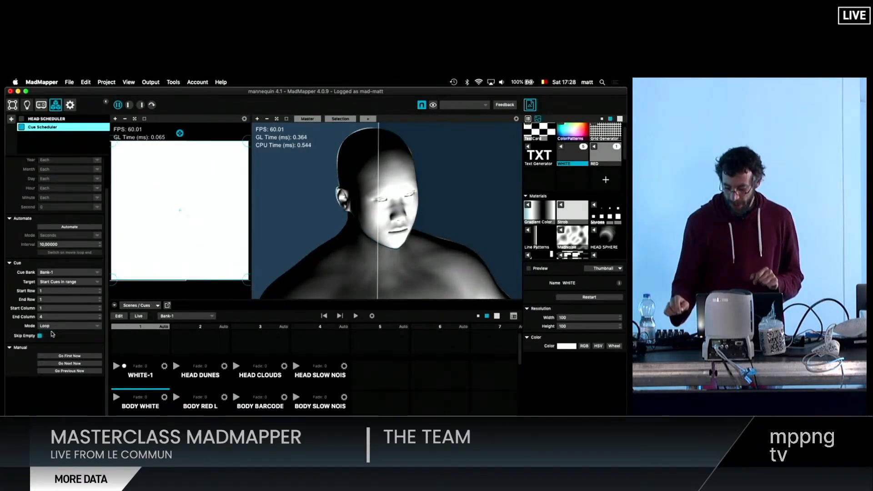
{"action": "left_click", "coordinate": [71, 363]}
{"action": "left_click", "coordinate": [70, 364]}
{"action": "left_click", "coordinate": [71, 363]}
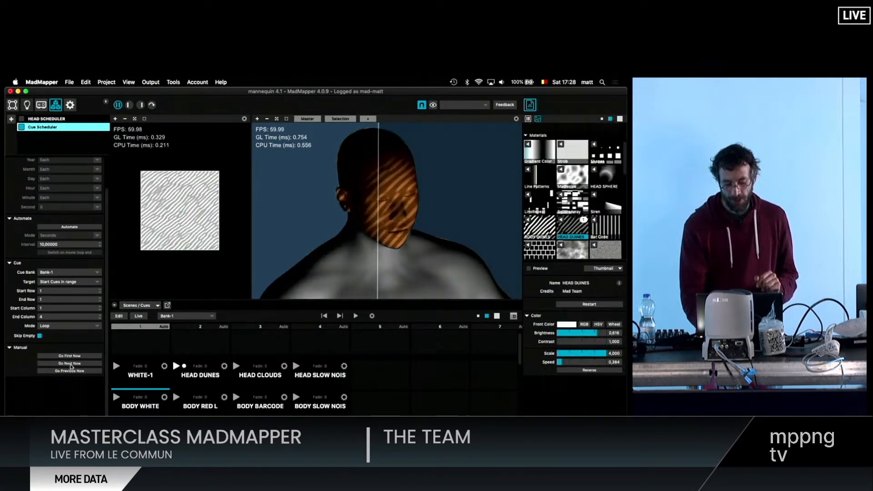
{"action": "left_click", "coordinate": [70, 364]}
{"action": "left_click", "coordinate": [70, 363]}
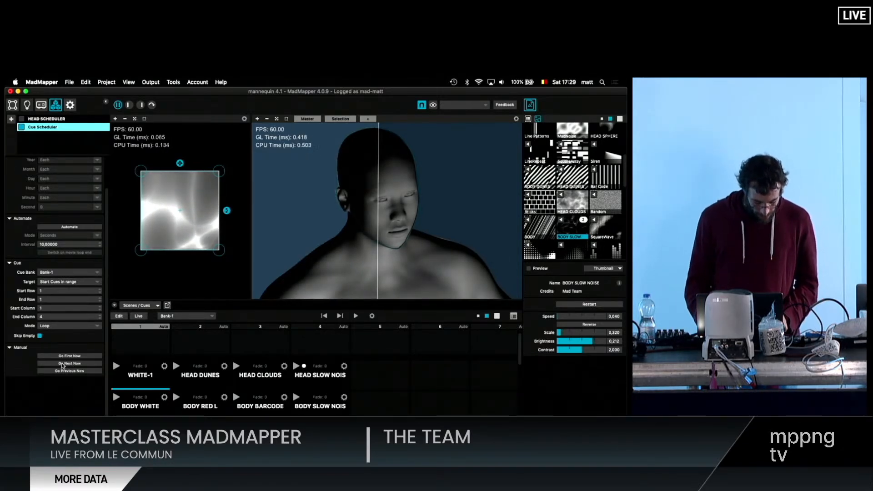
- Set the scheduler mode to Random, and select Go Next Now for control mapping to try it on the head cues
{"action": "left_click", "coordinate": [54, 326]}
{"action": "left_click", "coordinate": [51, 338]}
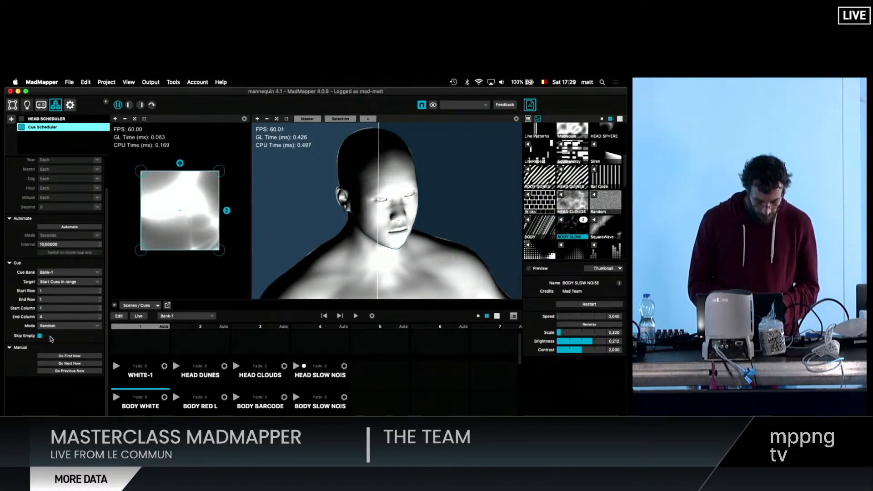
{"action": "key", "text": "super+l"}
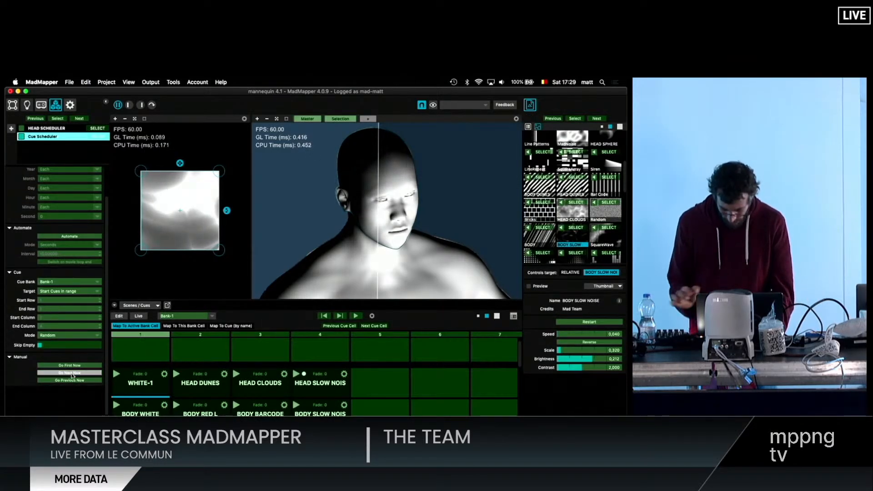
{"action": "key", "text": "super+l"}
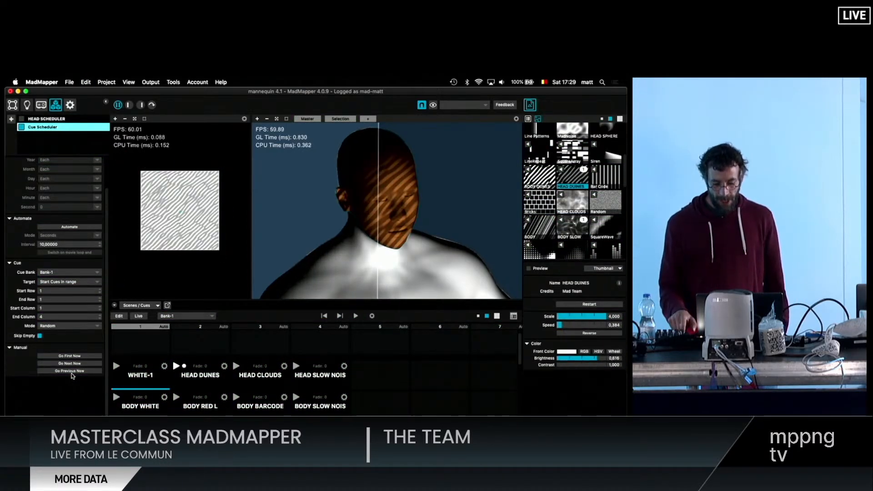
{"action": "left_click", "coordinate": [70, 370]}
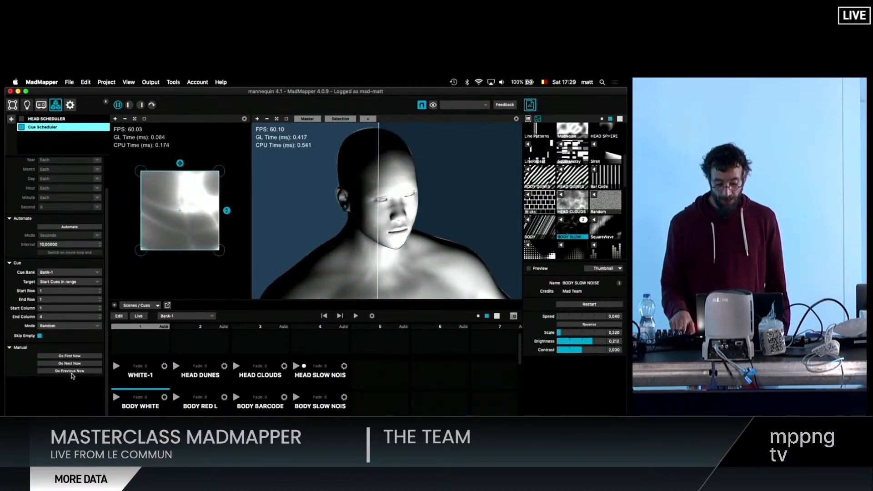
- Fire Go Previous Now on the scheduler, and create a new cue from the HEAD surface in column 6 of Bank-1's first row
{"action": "left_click", "coordinate": [70, 371]}
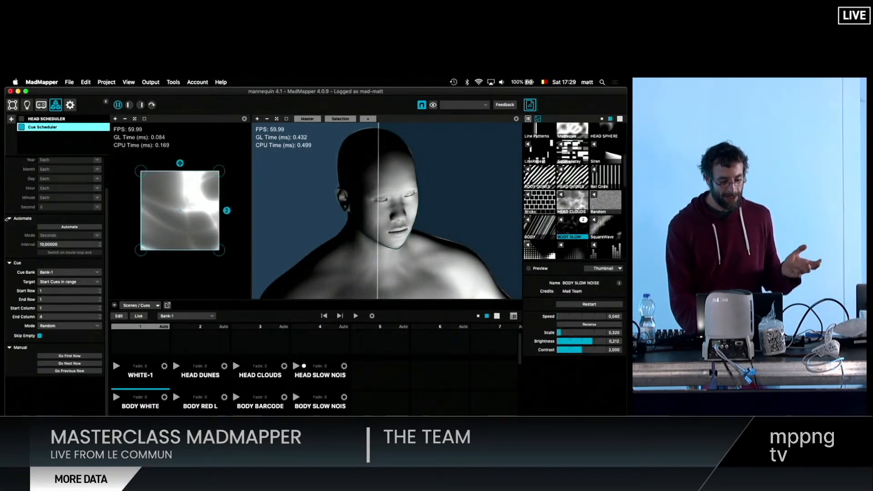
{"action": "left_click", "coordinate": [12, 105]}
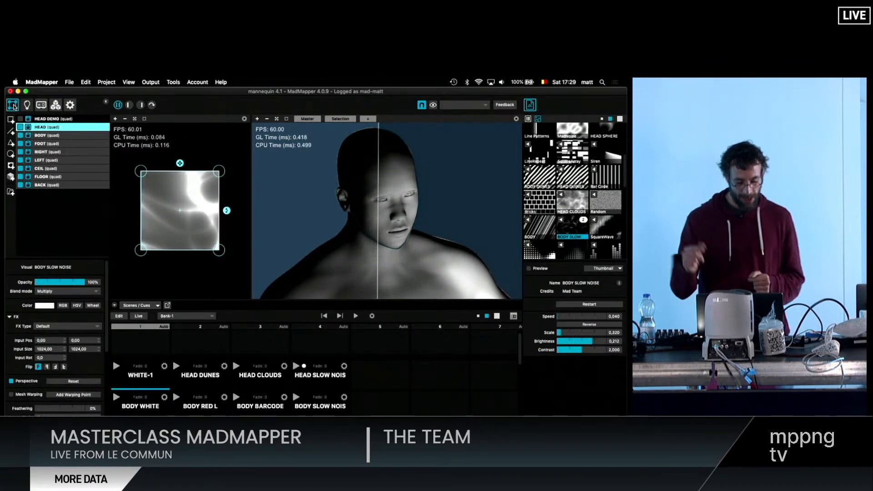
{"action": "scroll", "coordinate": [317, 361], "scroll_direction": "right", "scroll_amount": 8}
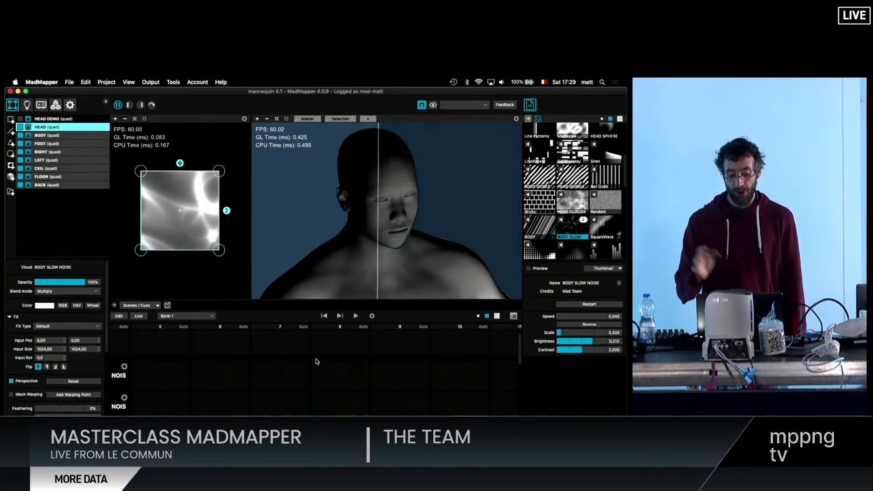
{"action": "scroll", "coordinate": [317, 361], "scroll_direction": "down", "scroll_amount": 2}
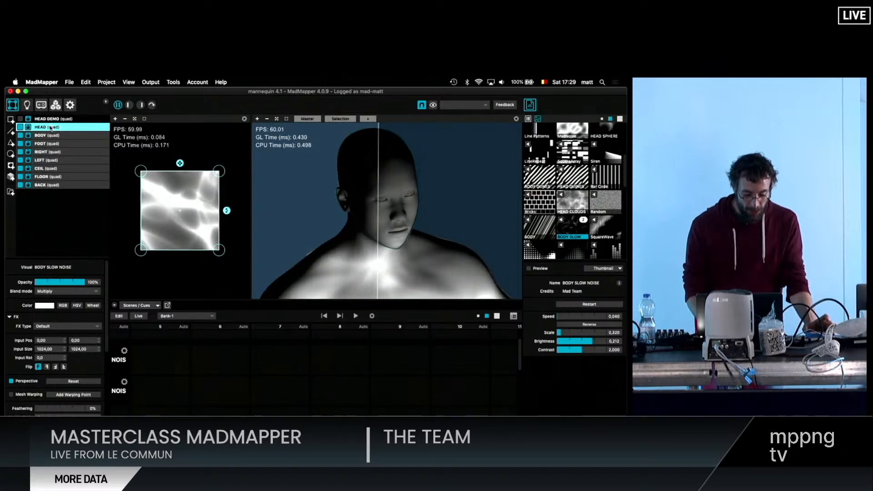
{"action": "left_click_drag", "start_coordinate": [58, 129], "coordinate": [212, 360]}
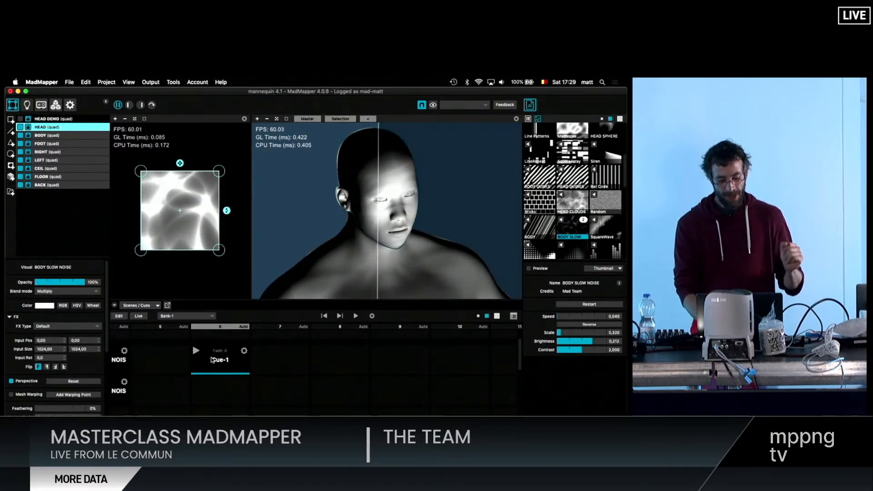
{"action": "left_click", "coordinate": [226, 363]}
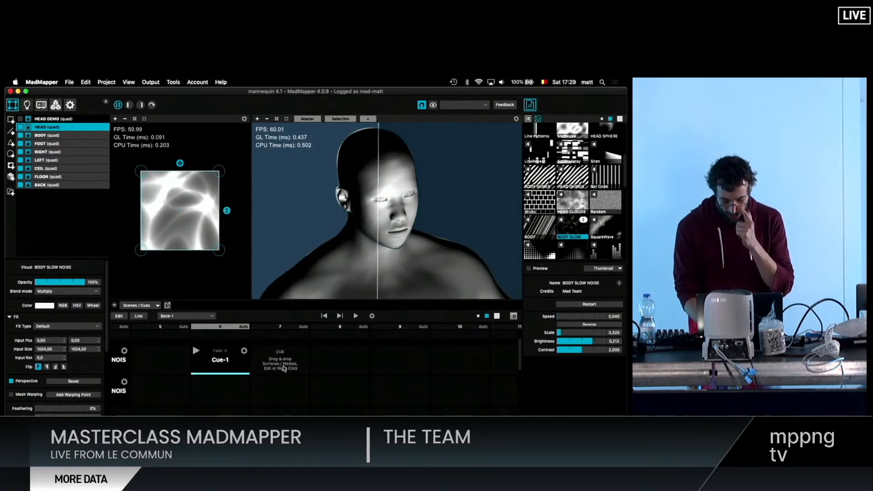
- Enlarge the cue grid, show the new cue's recorded entries and expand Surfaces and HEAD
{"action": "scroll", "coordinate": [268, 363], "scroll_direction": "down", "scroll_amount": 1}
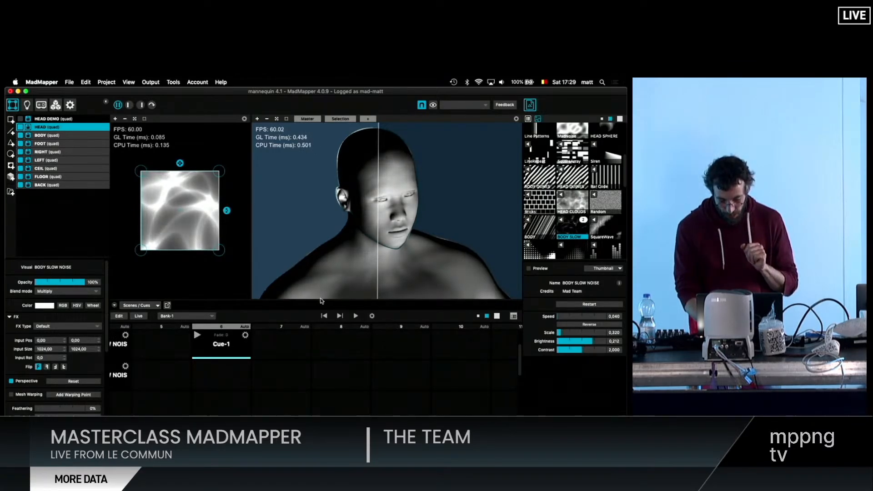
{"action": "left_click_drag", "start_coordinate": [321, 299], "coordinate": [320, 204]}
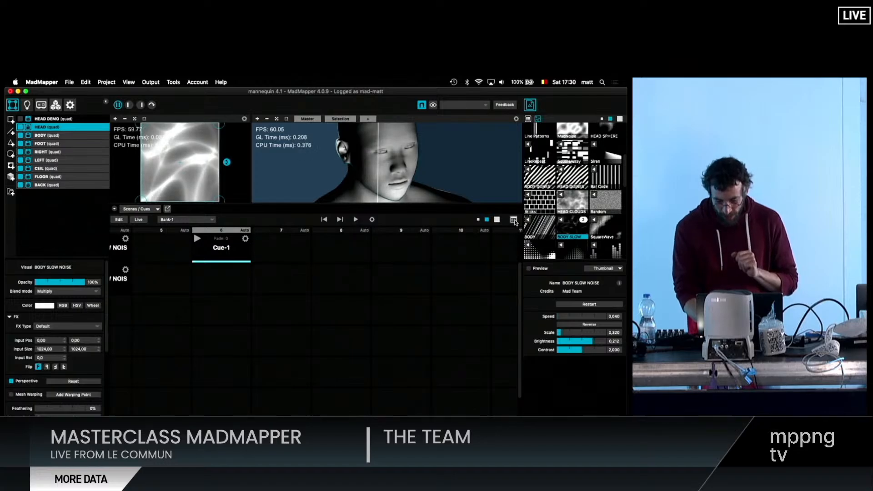
{"action": "left_click", "coordinate": [514, 220]}
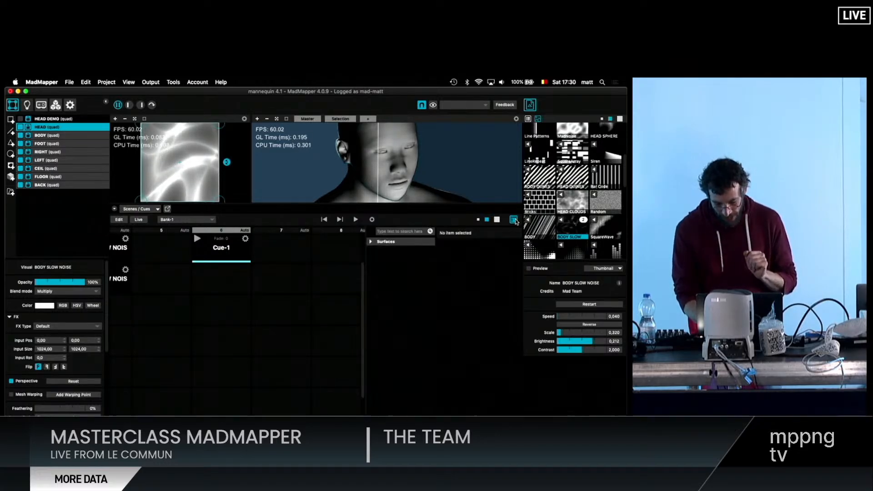
{"action": "left_click", "coordinate": [403, 243]}
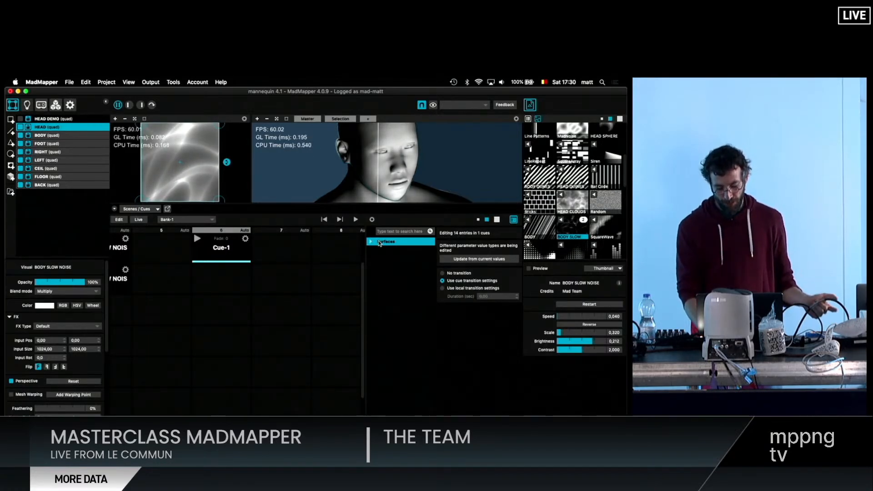
{"action": "key", "text": "Right"}
{"action": "key", "text": "Down"}
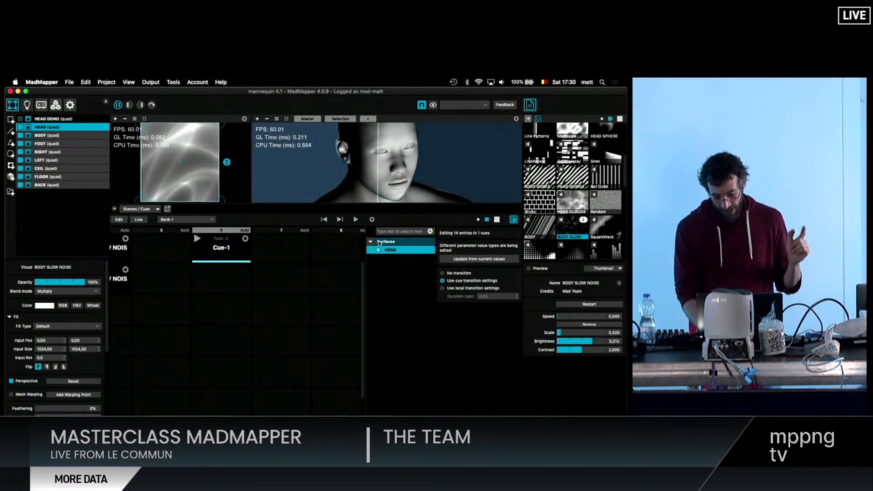
{"action": "key", "text": "Right"}
- Go through the HEAD parameters stored in the cue, from Blend Mode to Visual, examining the values and transition settings
{"action": "key", "text": "Down"}
{"action": "key", "text": "Down"}
{"action": "key", "text": "Down"}
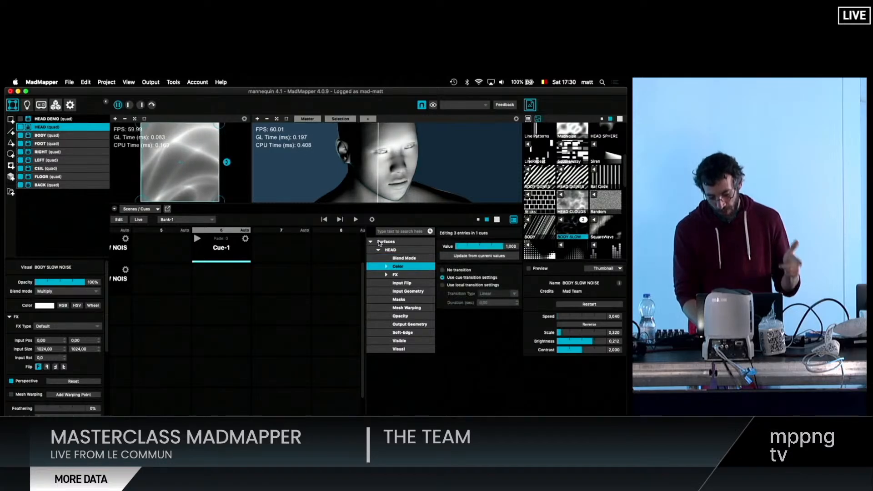
{"action": "key", "text": "Down"}
{"action": "key", "text": "Down"}
{"action": "key", "text": "Down"}
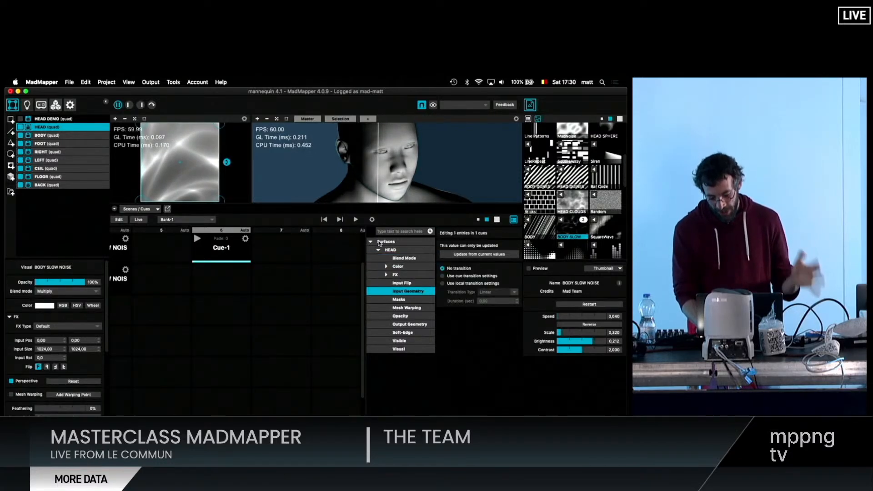
{"action": "key", "text": "Down"}
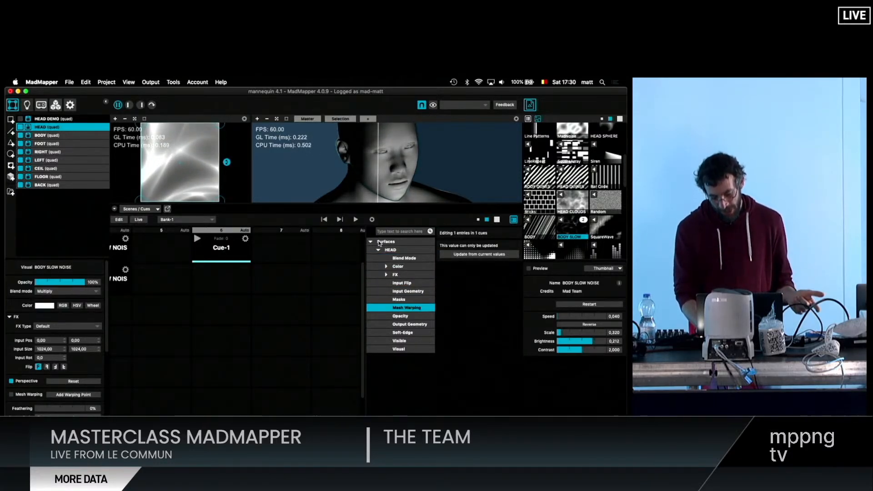
{"action": "key", "text": "Down"}
{"action": "key", "text": "Down"}
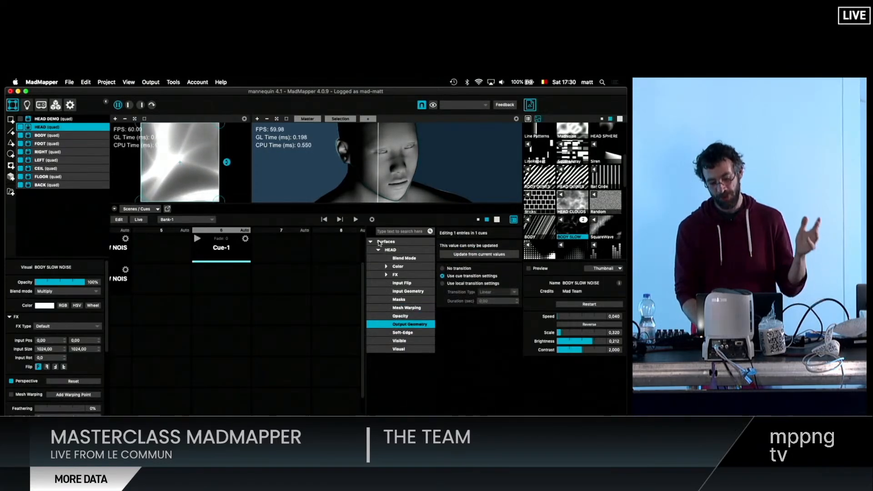
{"action": "key", "text": "Down"}
{"action": "key", "text": "Down"}
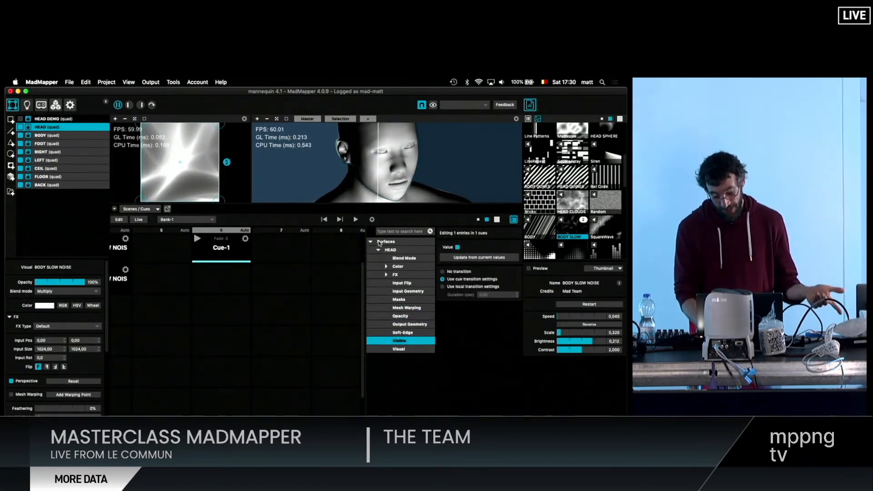
{"action": "key", "text": "Down"}
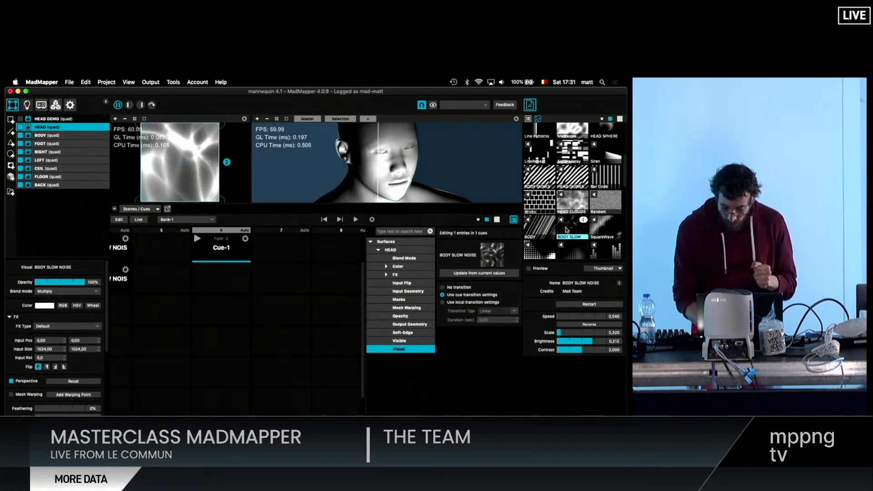
- Add the BODY SLOW NOISE media to the new cue and review its Brightness, Contrast, Reverse, Scale and Speed entries
{"action": "left_click", "coordinate": [229, 249]}
{"action": "left_click_drag", "start_coordinate": [229, 250], "coordinate": [228, 250]}
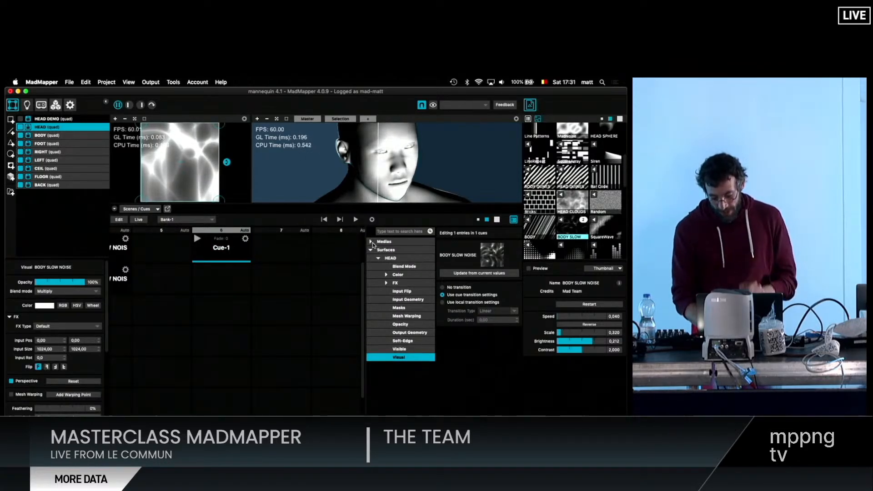
{"action": "left_click", "coordinate": [428, 309]}
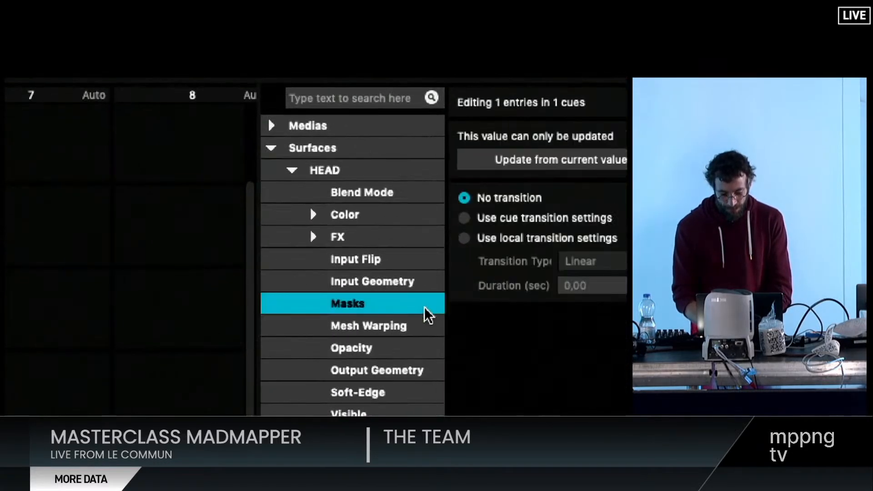
{"action": "left_click", "coordinate": [272, 126]}
{"action": "left_click", "coordinate": [293, 148]}
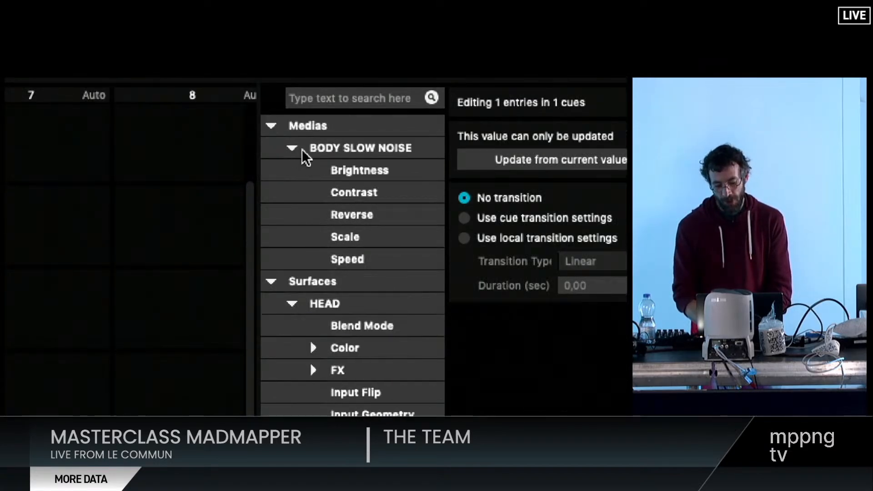
{"action": "left_click", "coordinate": [349, 171]}
{"action": "left_click", "coordinate": [351, 193]}
{"action": "left_click", "coordinate": [351, 215]}
{"action": "left_click", "coordinate": [350, 237]}
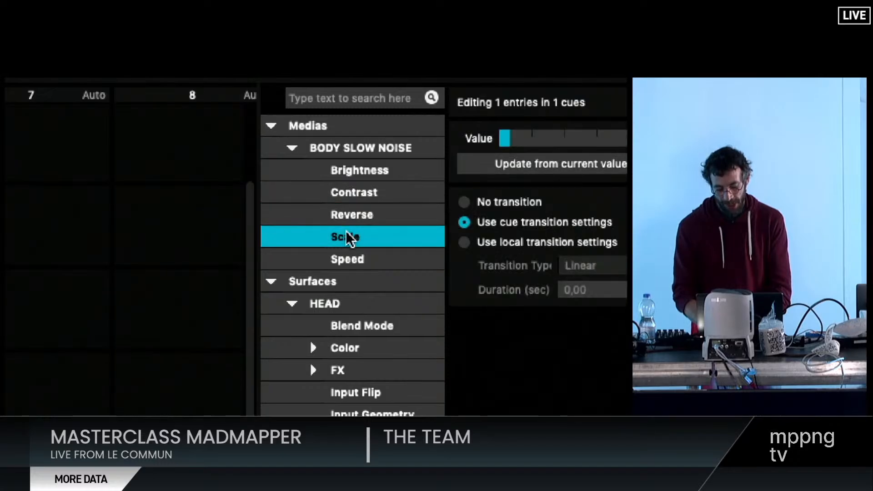
{"action": "left_click", "coordinate": [350, 258]}
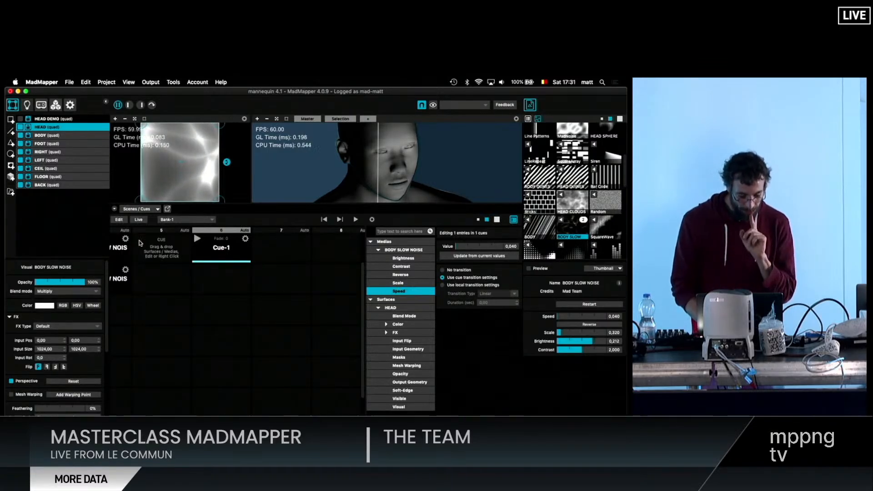
- Inspect in cue edit mode which surface and media parameters can be recorded, select the WHITE-1 cue, and leave edit mode
{"action": "left_click", "coordinate": [118, 220]}
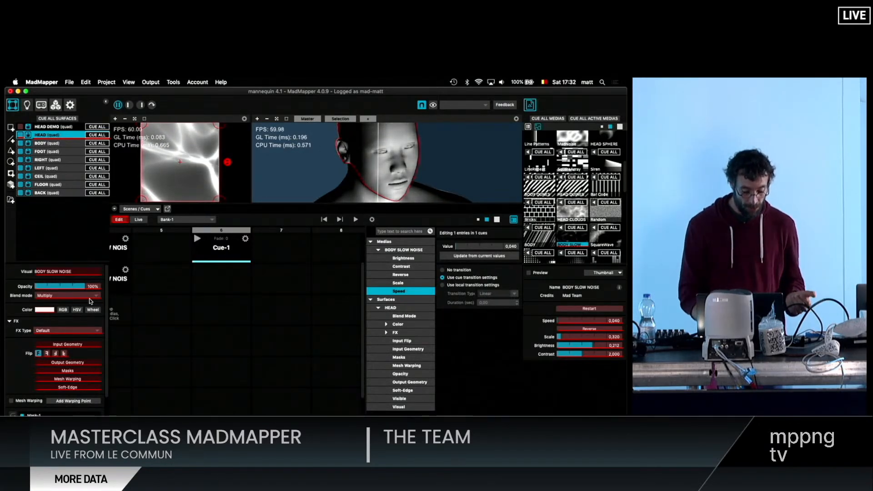
{"action": "scroll", "coordinate": [129, 326], "scroll_direction": "left", "scroll_amount": 5}
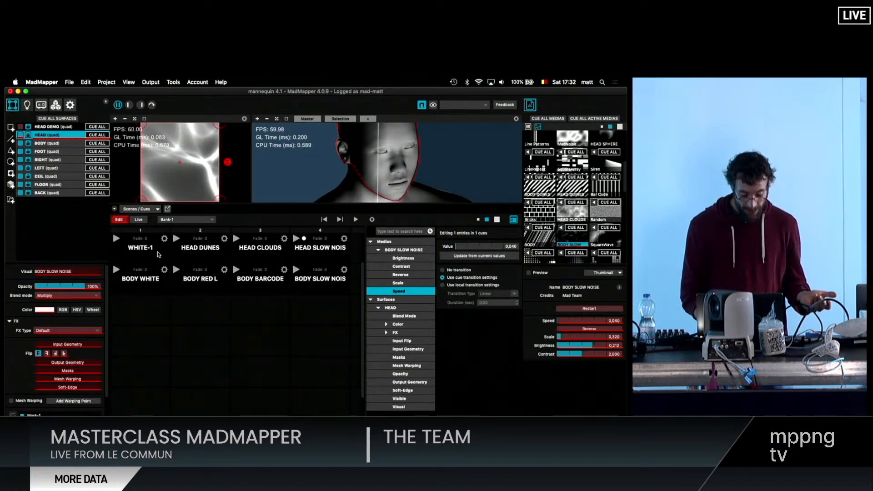
{"action": "left_click", "coordinate": [151, 253]}
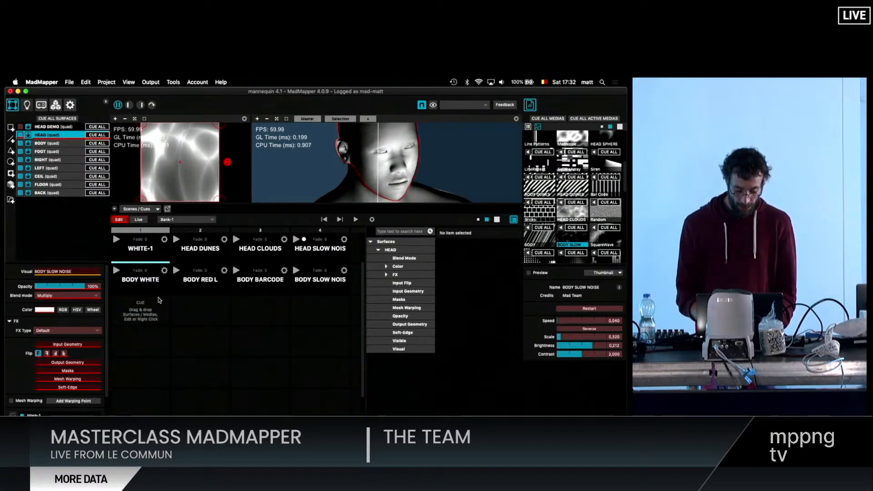
{"action": "left_click", "coordinate": [119, 221]}
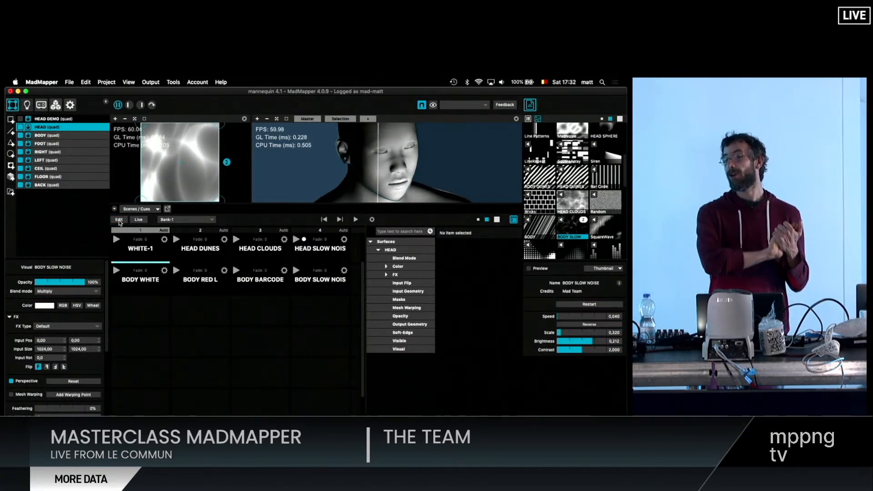